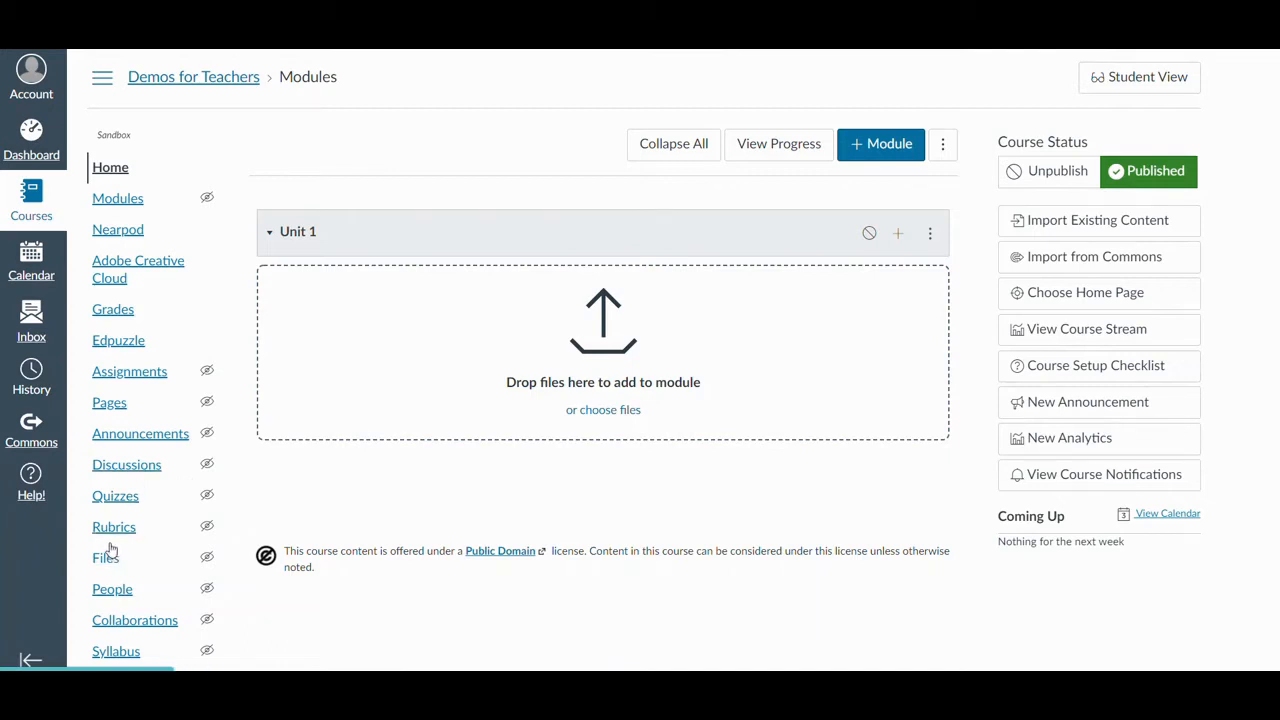
Step: Open the management page for the course's question banks from its quizzes
{"action": "left_click", "coordinate": [135, 503]}
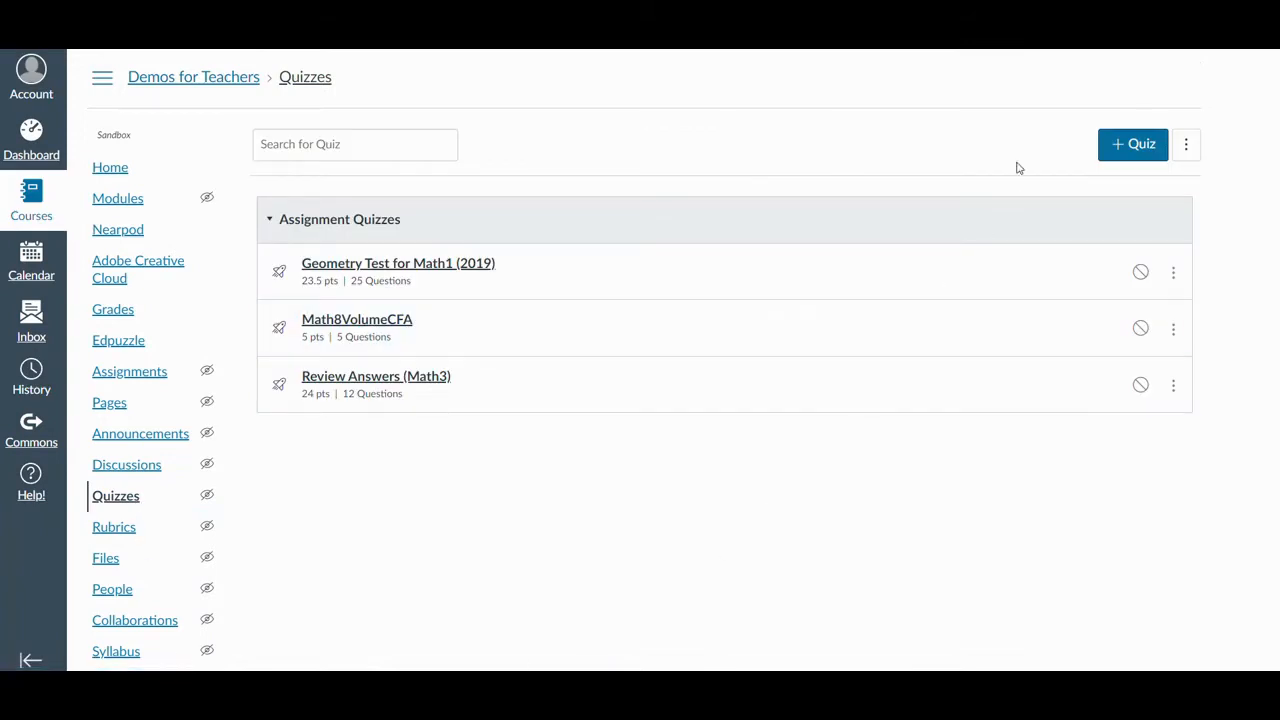
{"action": "left_click", "coordinate": [1186, 147]}
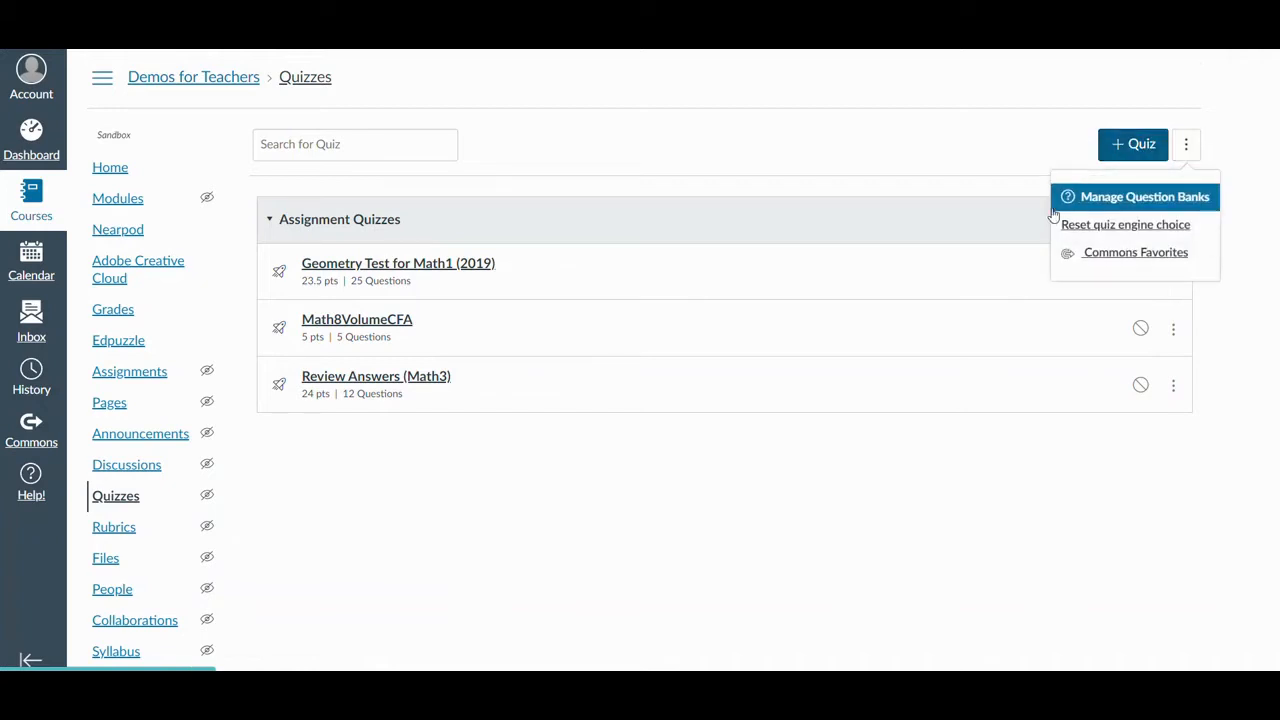
{"action": "left_click", "coordinate": [1103, 201]}
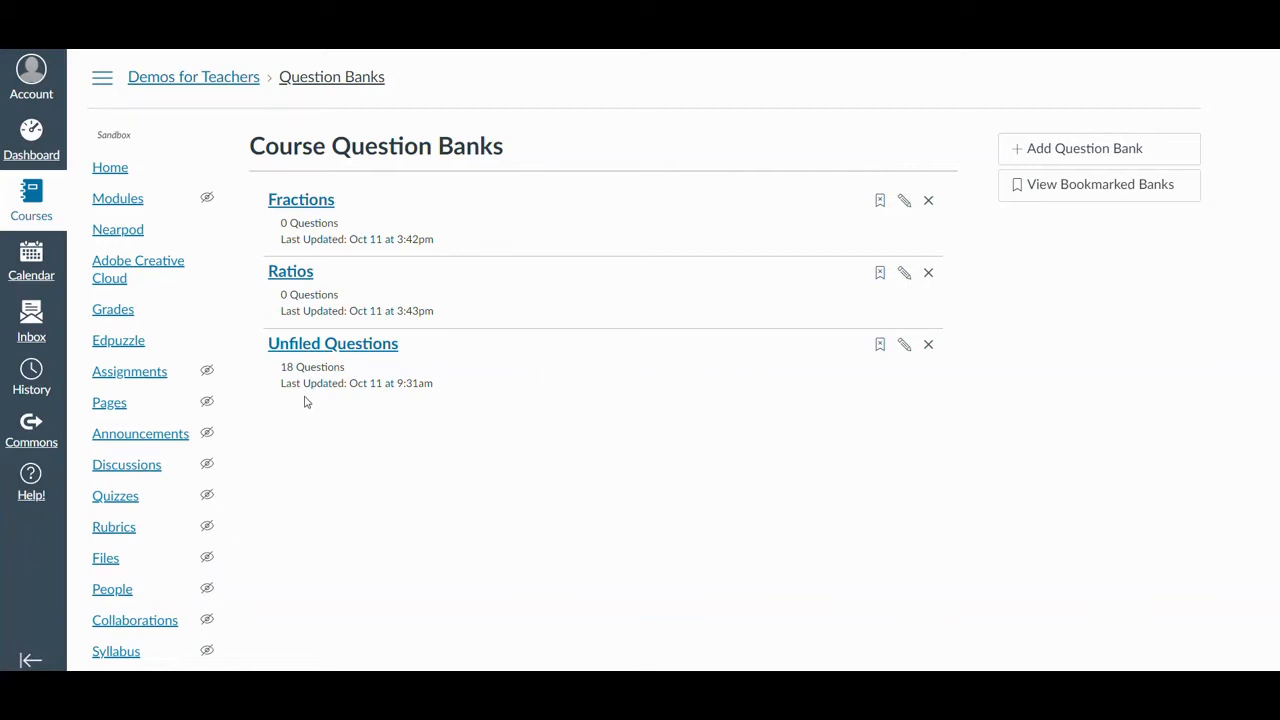
{"action": "left_click", "coordinate": [303, 209]}
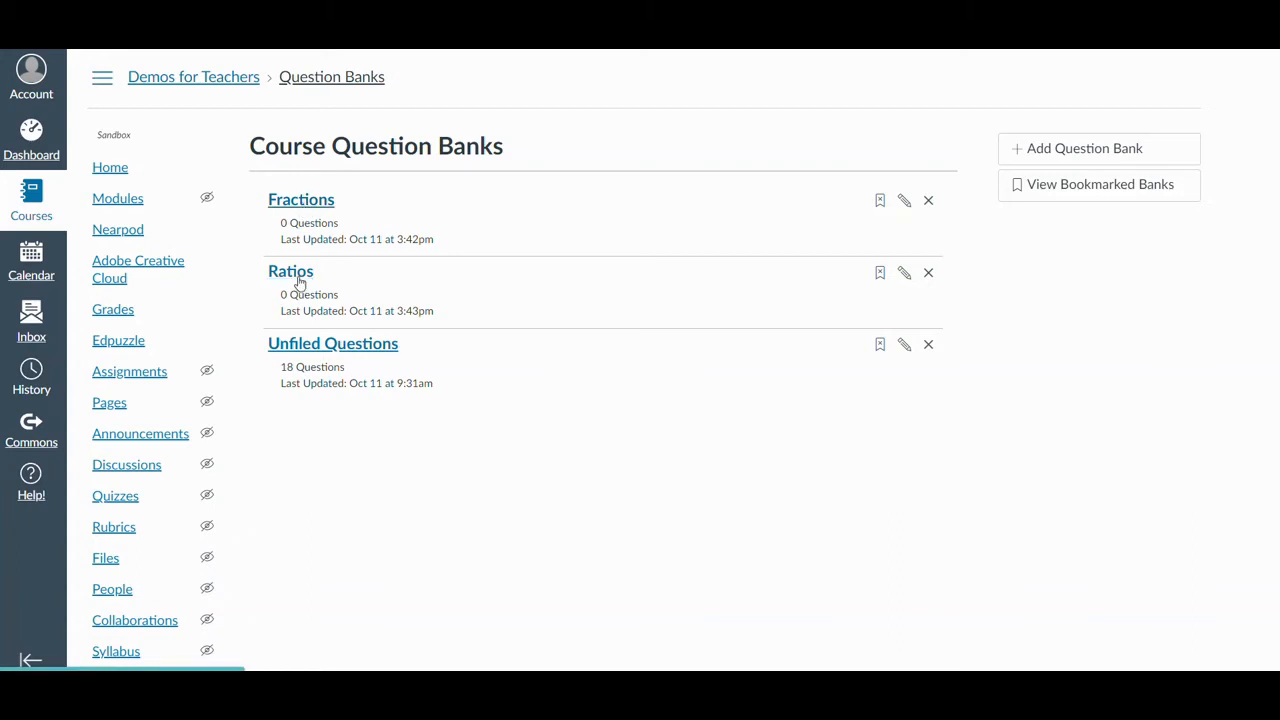
Step: Add a new course question bank, keeping No Name as its name
{"action": "left_click", "coordinate": [1066, 151]}
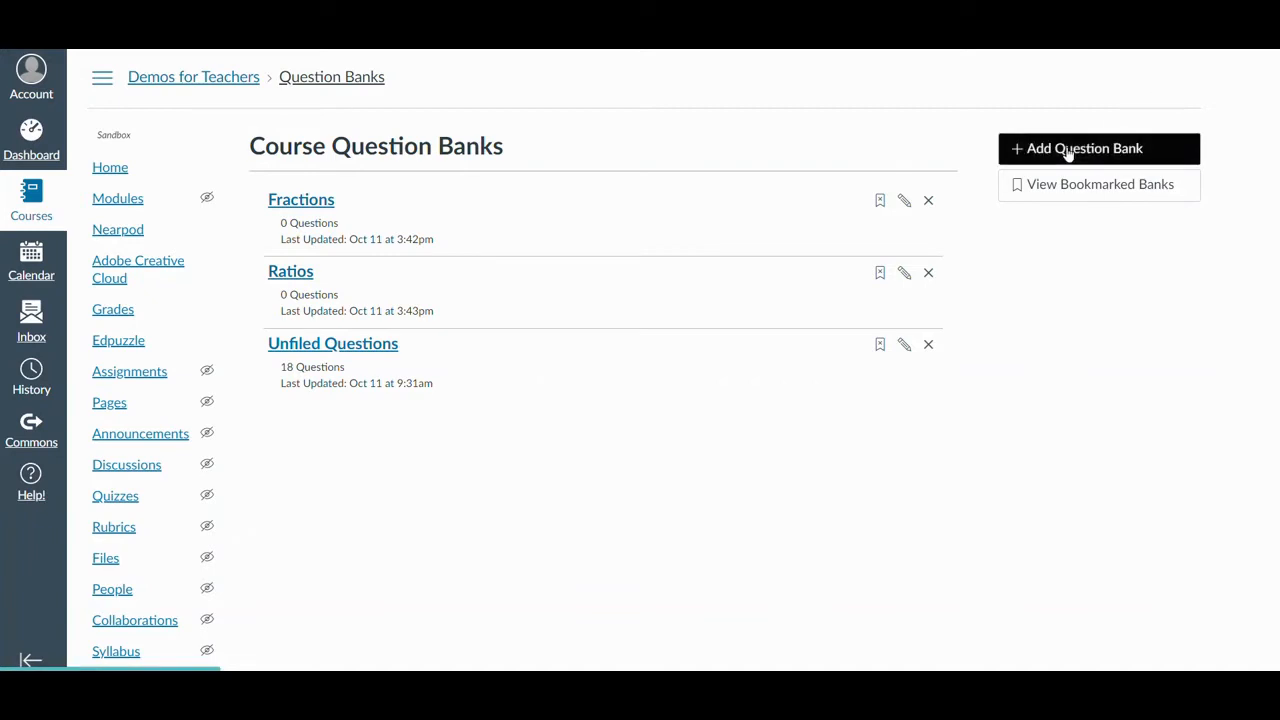
{"action": "left_click", "coordinate": [1017, 151]}
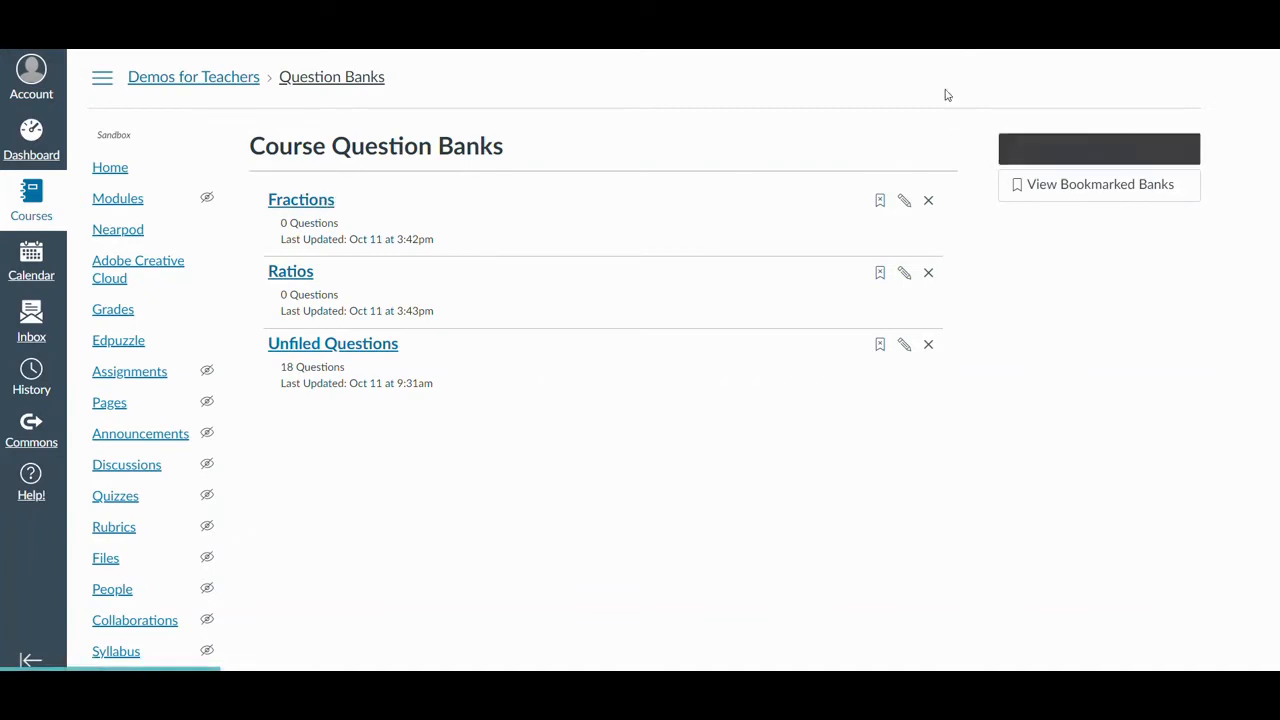
{"action": "left_click", "coordinate": [1082, 150]}
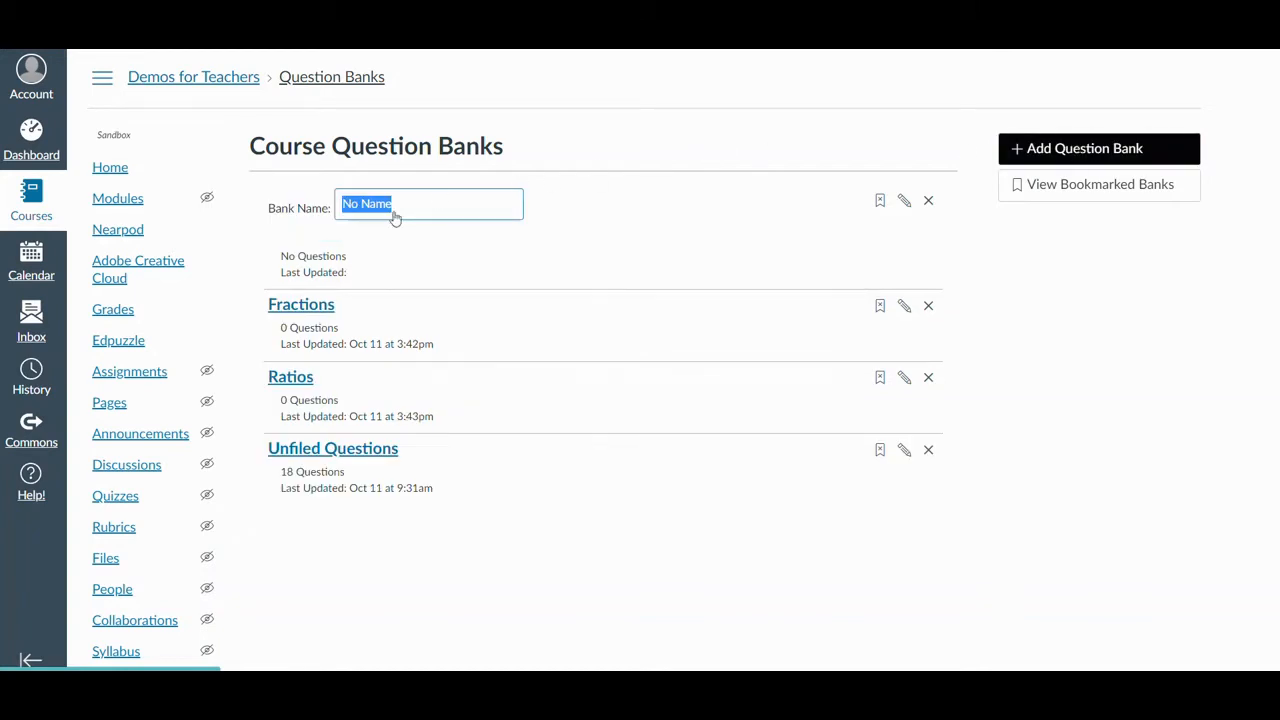
{"action": "left_click", "coordinate": [419, 200]}
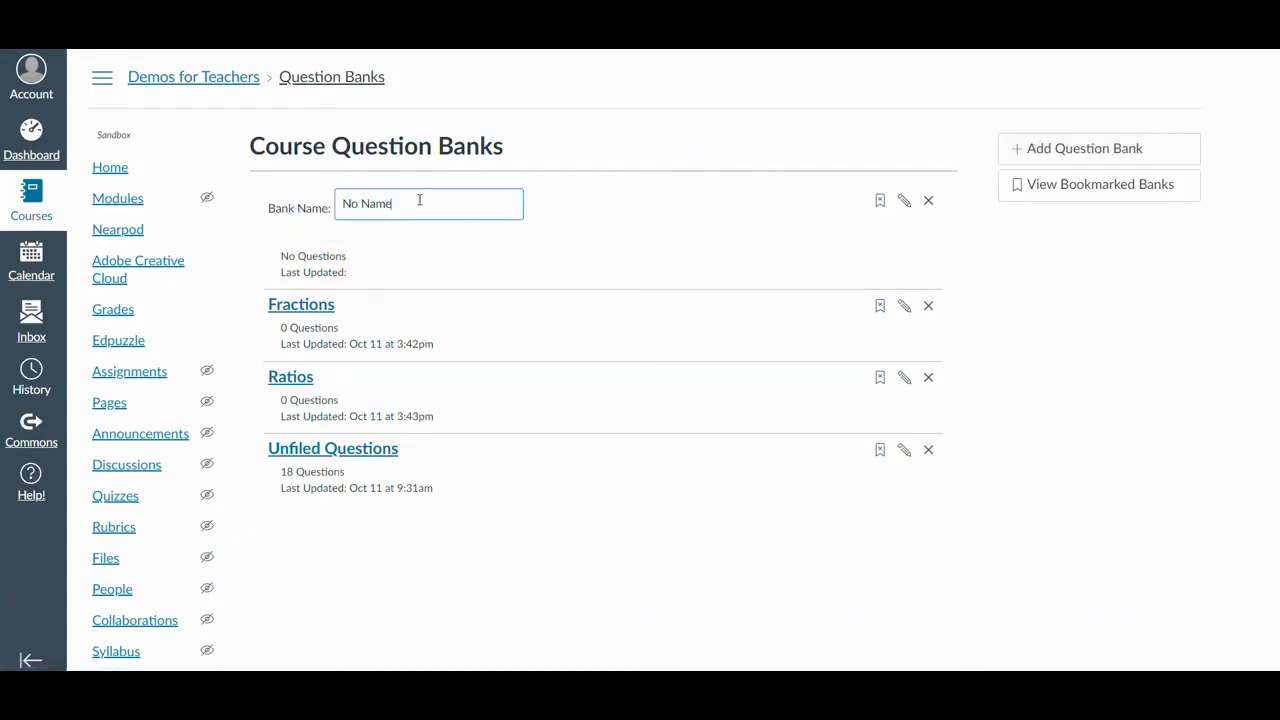
{"action": "key", "text": "Return"}
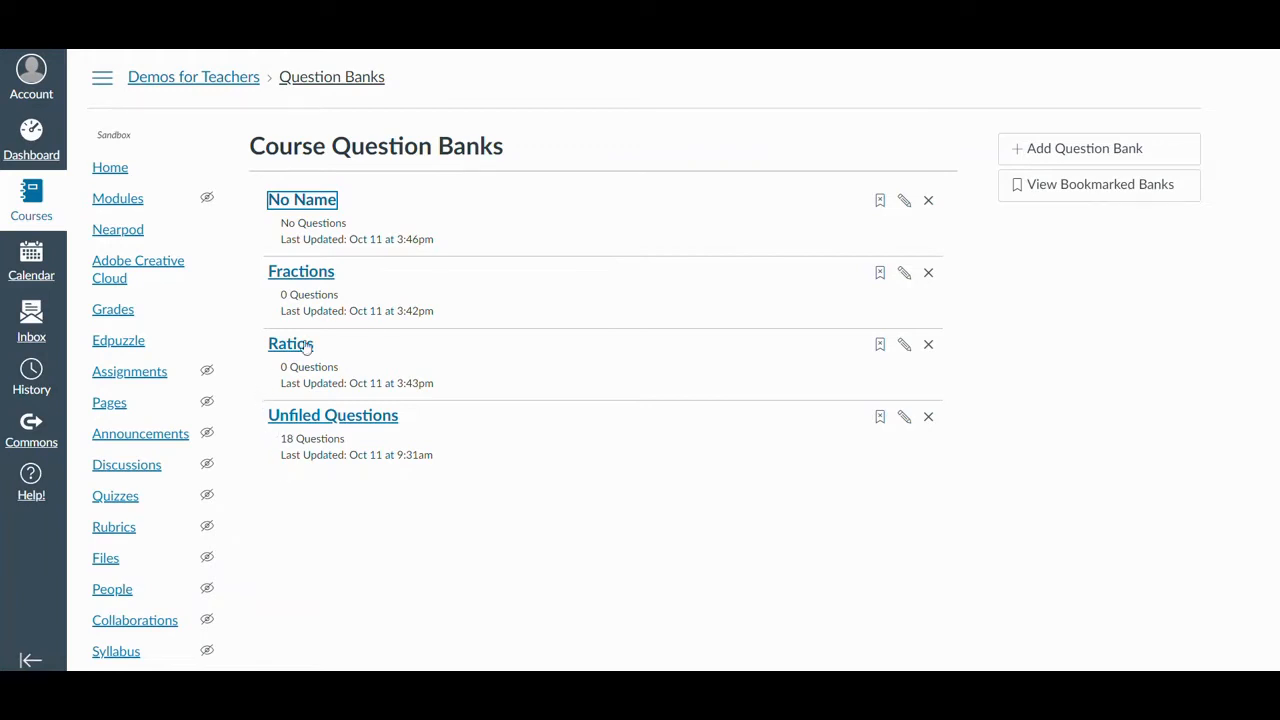
Step: Move the questions Matching Movies and Directors 2, 3 and 4 from the Unfiled Questions bank to the Fractions bank
{"action": "left_click", "coordinate": [307, 420]}
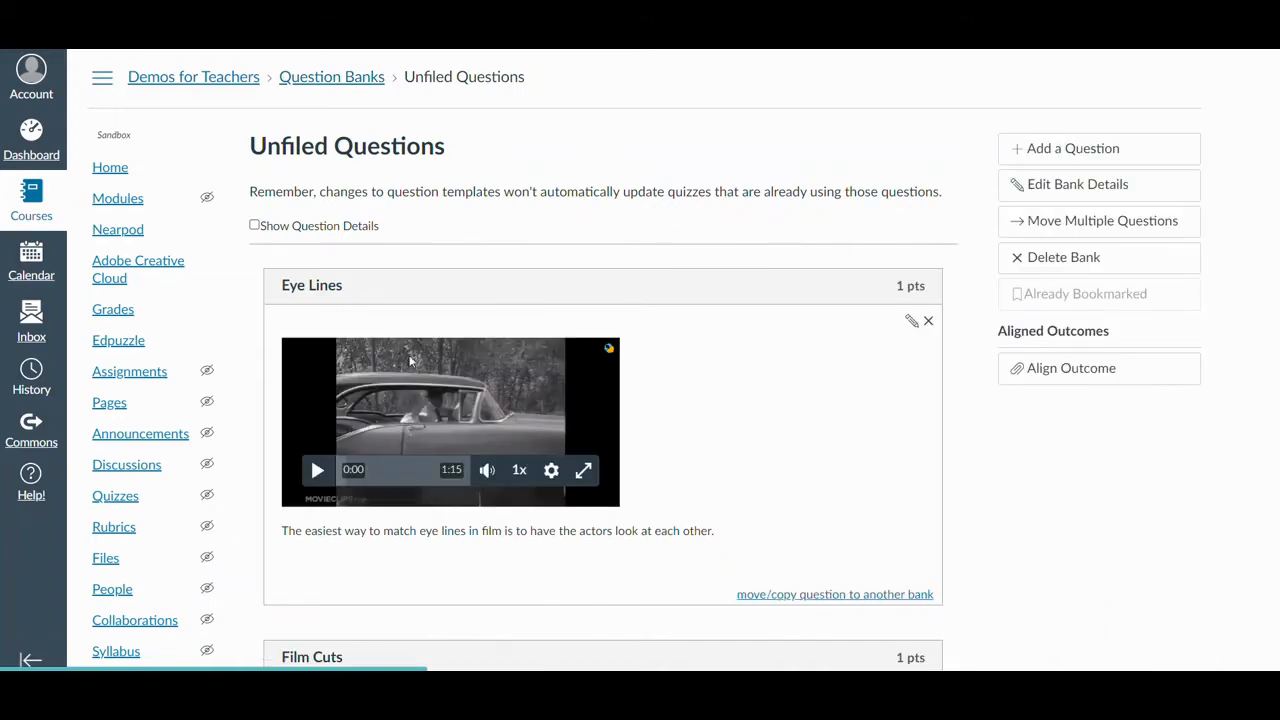
{"action": "left_click", "coordinate": [1052, 228]}
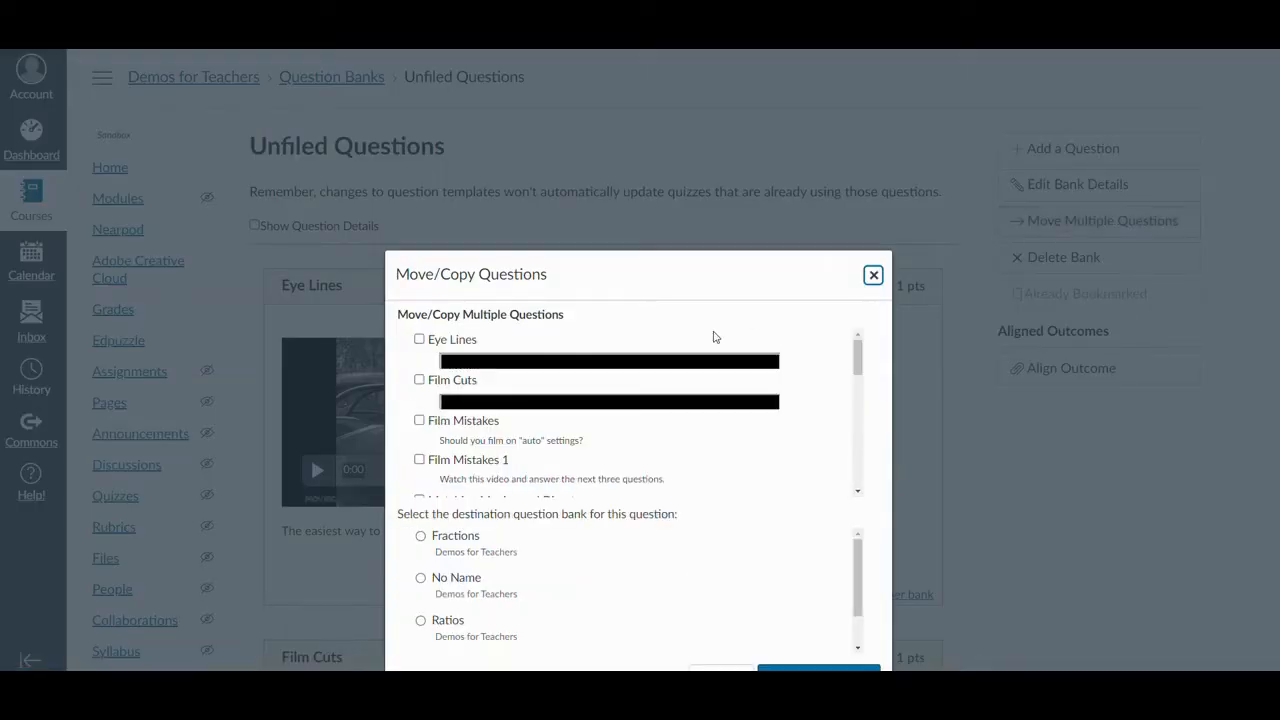
{"action": "scroll", "coordinate": [666, 356], "scroll_direction": "down", "scroll_amount": 6}
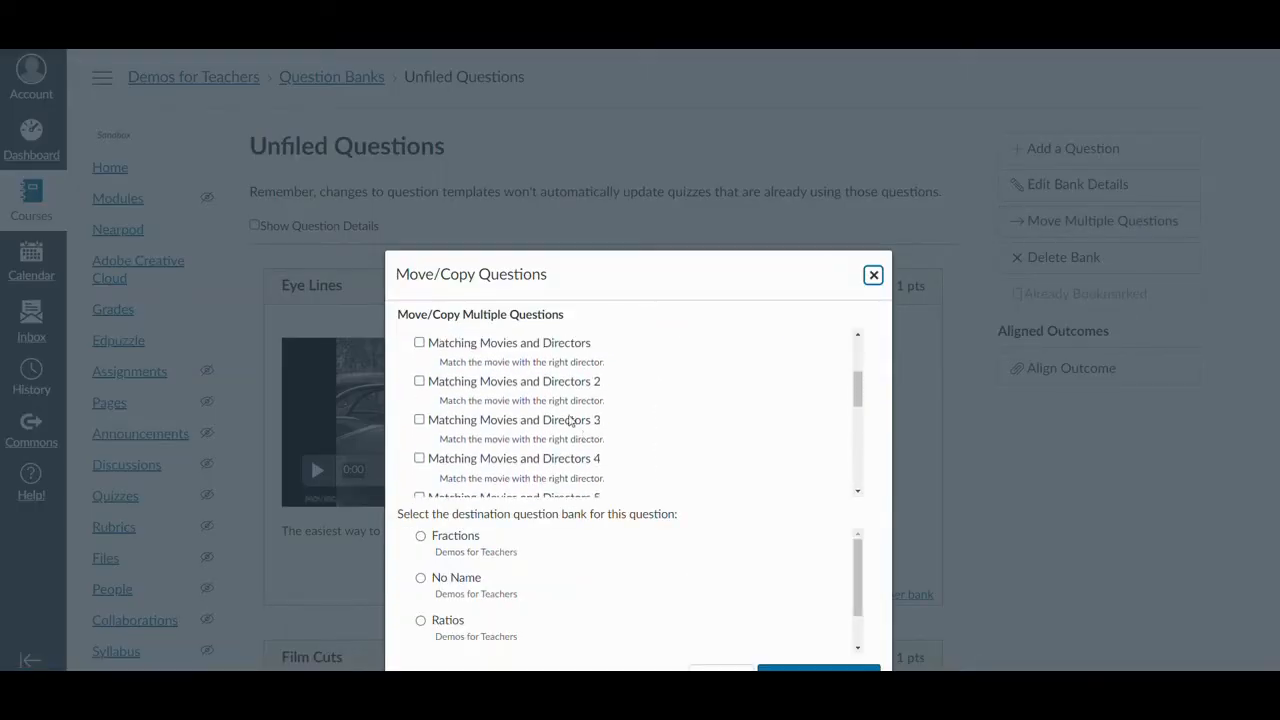
{"action": "left_click", "coordinate": [419, 412]}
{"action": "left_click", "coordinate": [420, 374]}
{"action": "left_click", "coordinate": [419, 336]}
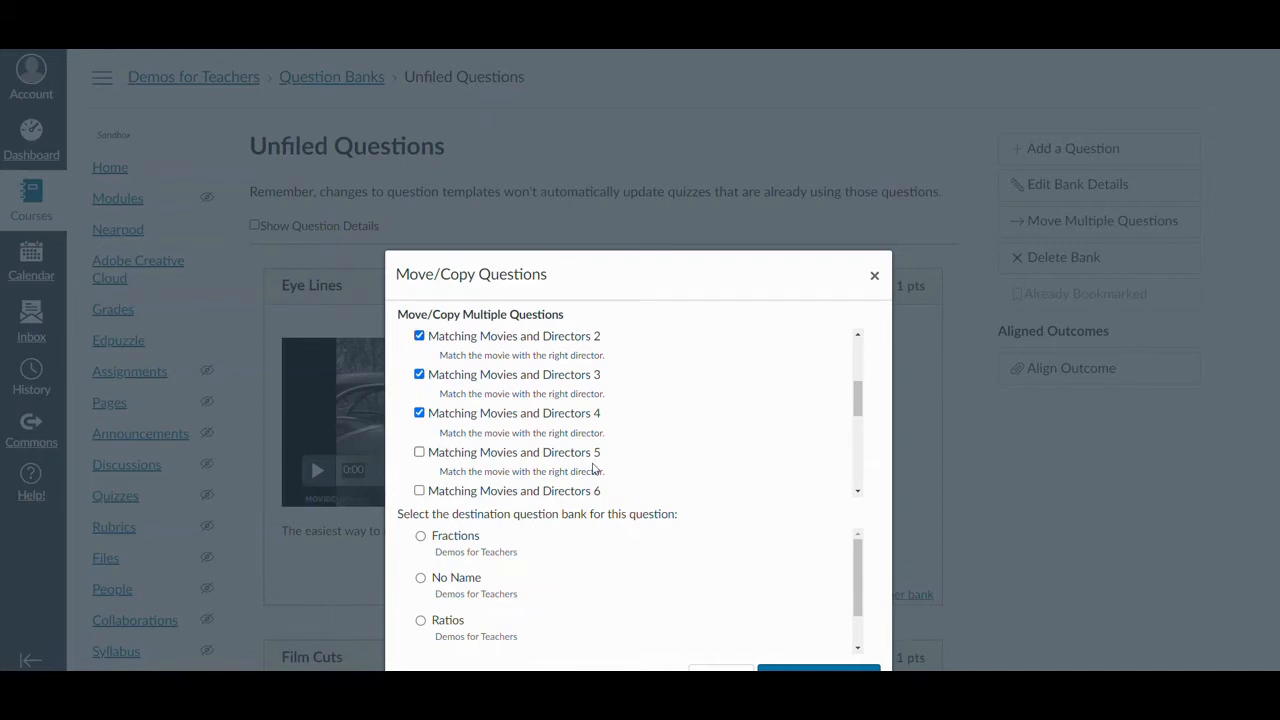
{"action": "scroll", "coordinate": [596, 468], "scroll_direction": "down", "scroll_amount": 1}
{"action": "left_click", "coordinate": [420, 536]}
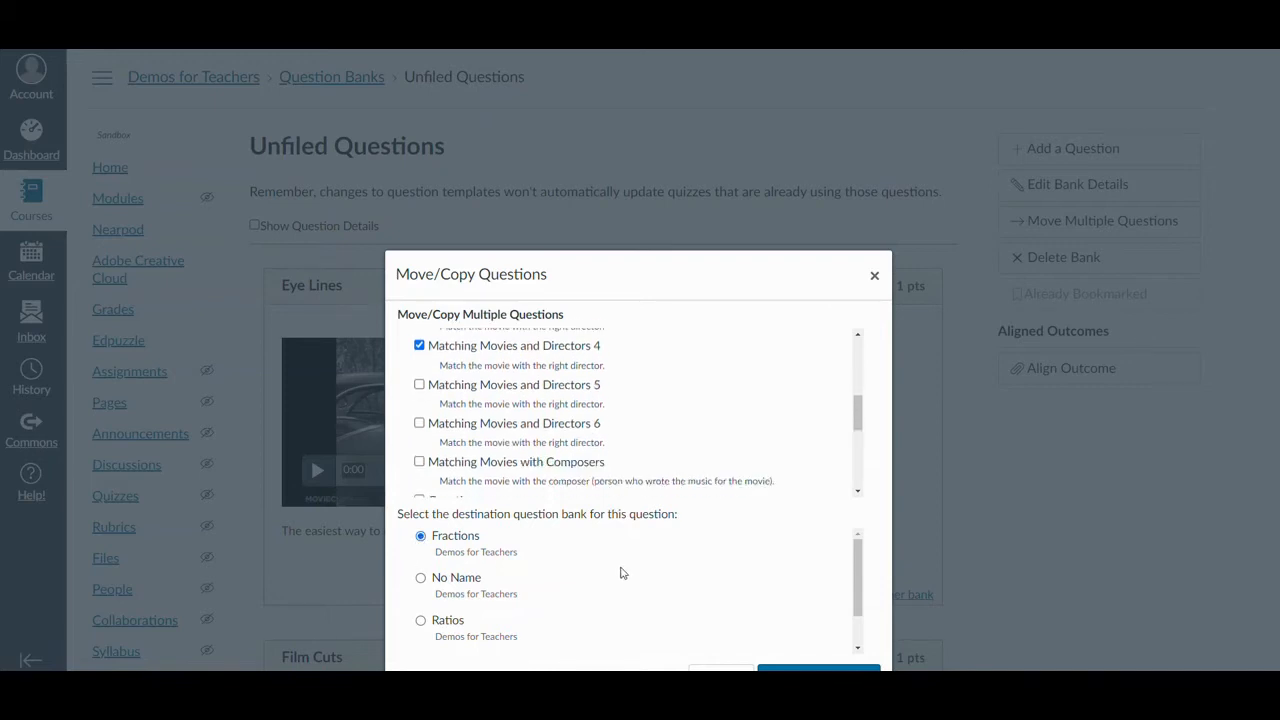
{"action": "scroll", "coordinate": [811, 451], "scroll_direction": "down", "scroll_amount": 2}
{"action": "scroll", "coordinate": [1048, 480], "scroll_direction": "down", "scroll_amount": 2}
{"action": "left_click", "coordinate": [805, 478]}
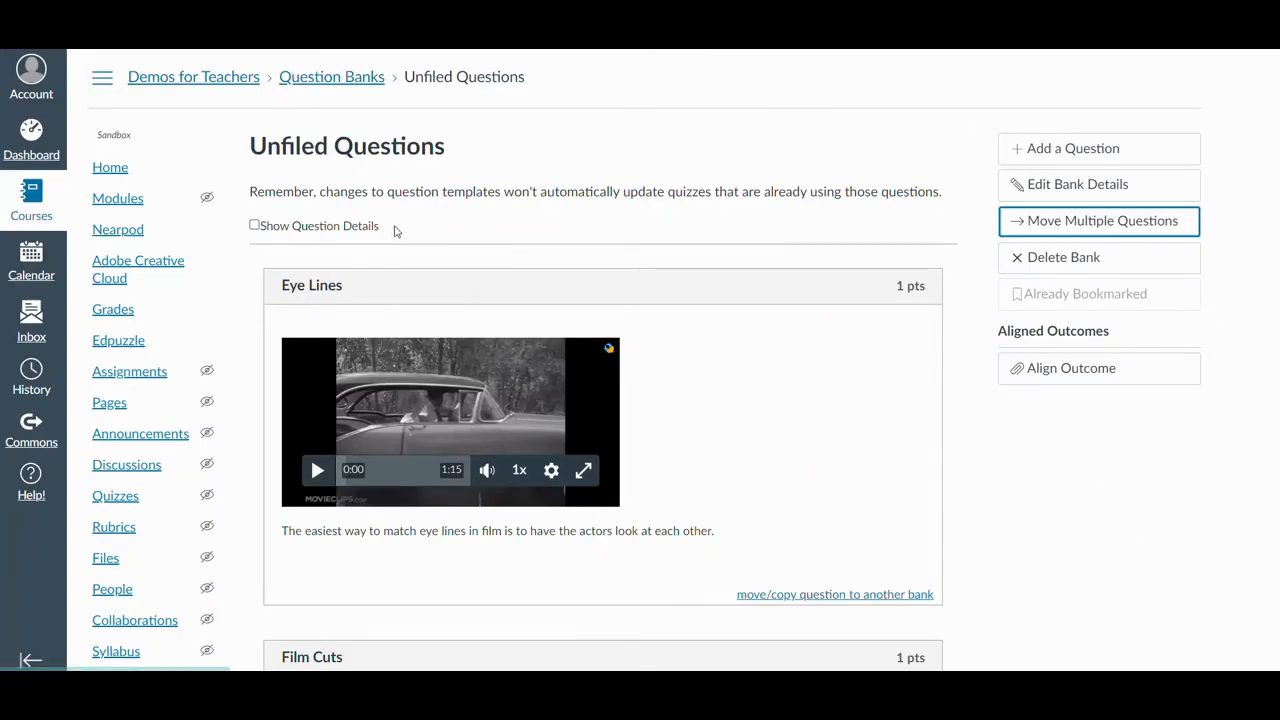
Step: Return to the course's quizzes and create a new quiz with the Classic Quizzes engine
{"action": "left_click", "coordinate": [337, 87]}
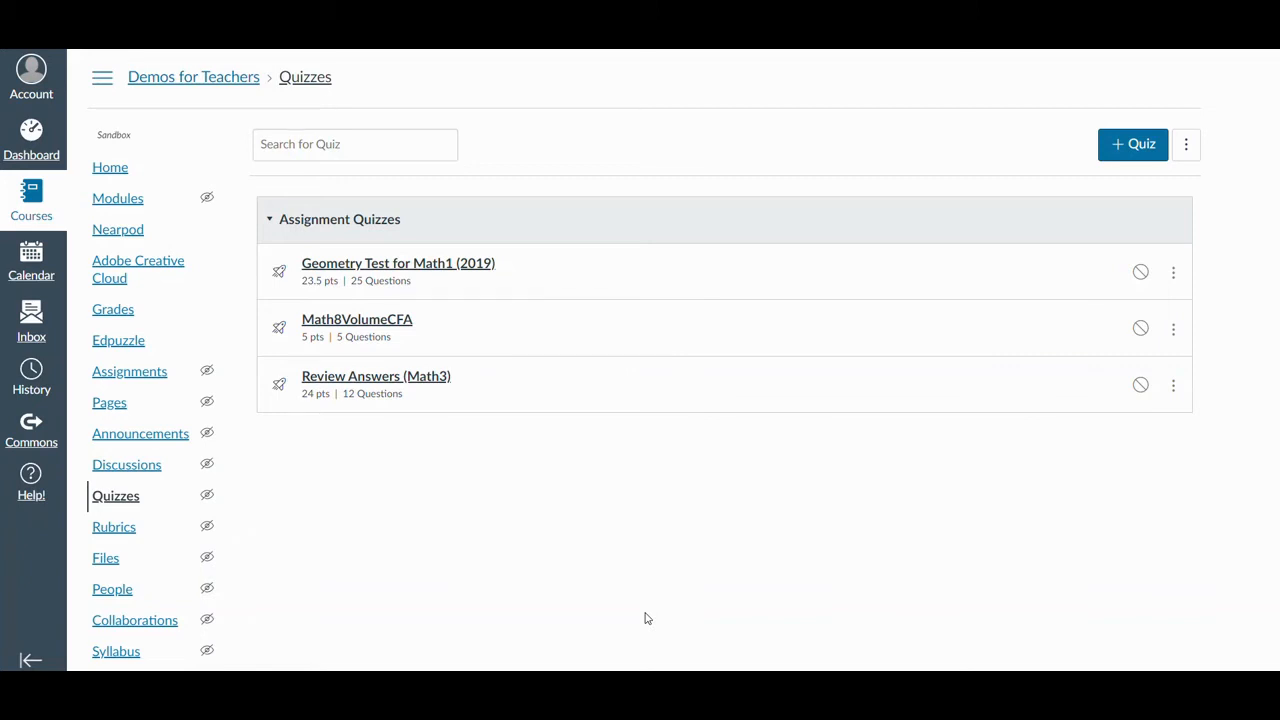
{"action": "left_click", "coordinate": [1147, 147]}
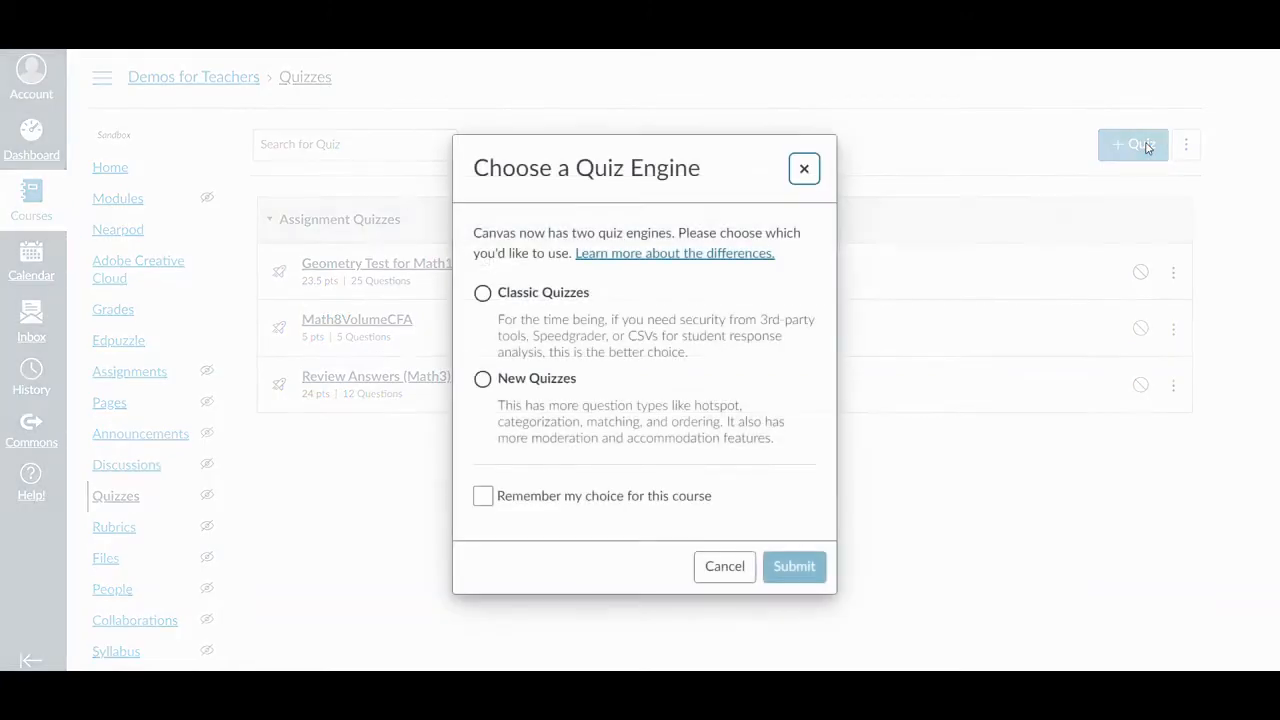
{"action": "left_click", "coordinate": [483, 294]}
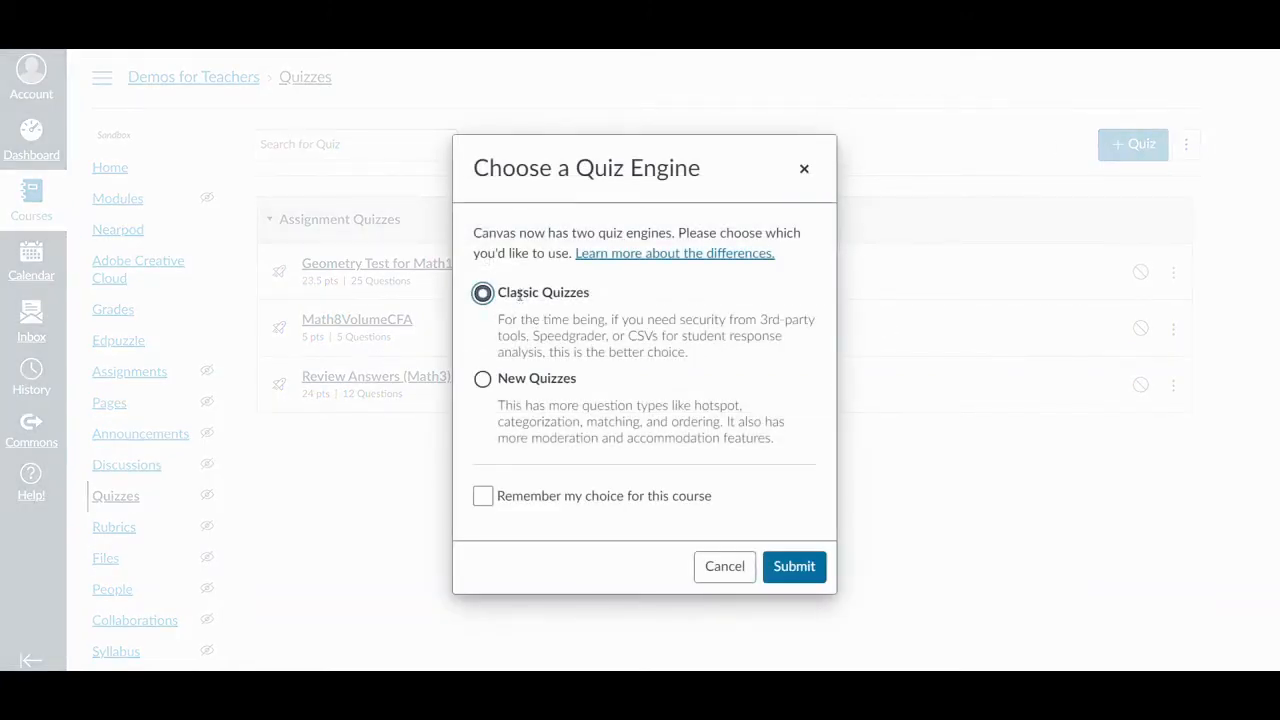
{"action": "left_click", "coordinate": [794, 566]}
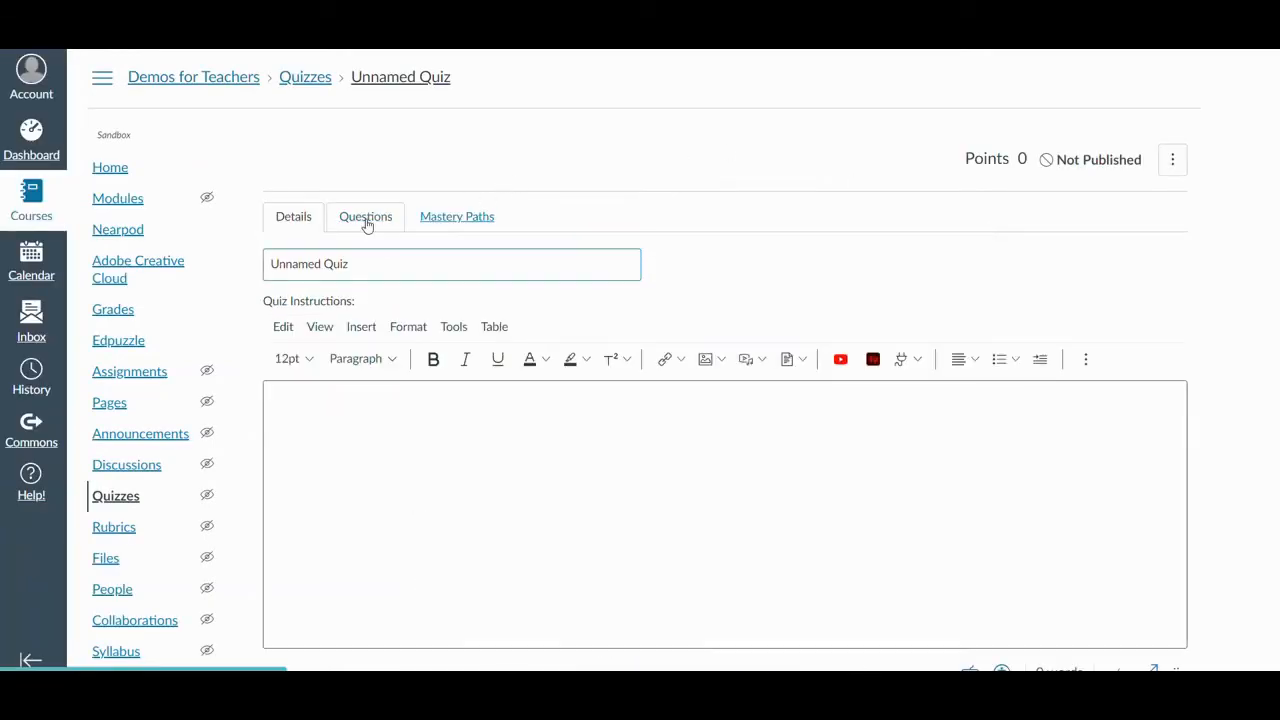
Step: Create a question group in the quiz that picks 1 question at 1 point from the Class Rules bank
{"action": "left_click", "coordinate": [364, 220]}
{"action": "scroll", "coordinate": [634, 232], "scroll_direction": "down", "scroll_amount": 2}
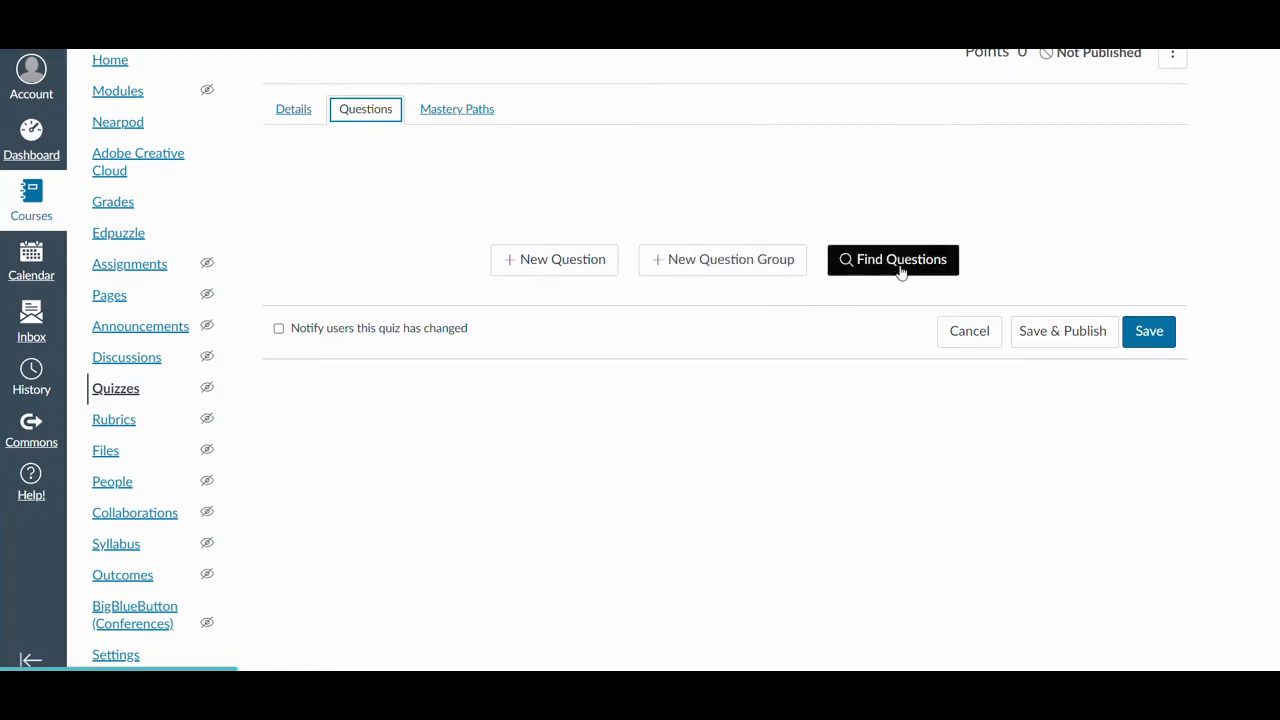
{"action": "left_click", "coordinate": [697, 266]}
{"action": "left_click", "coordinate": [443, 162]}
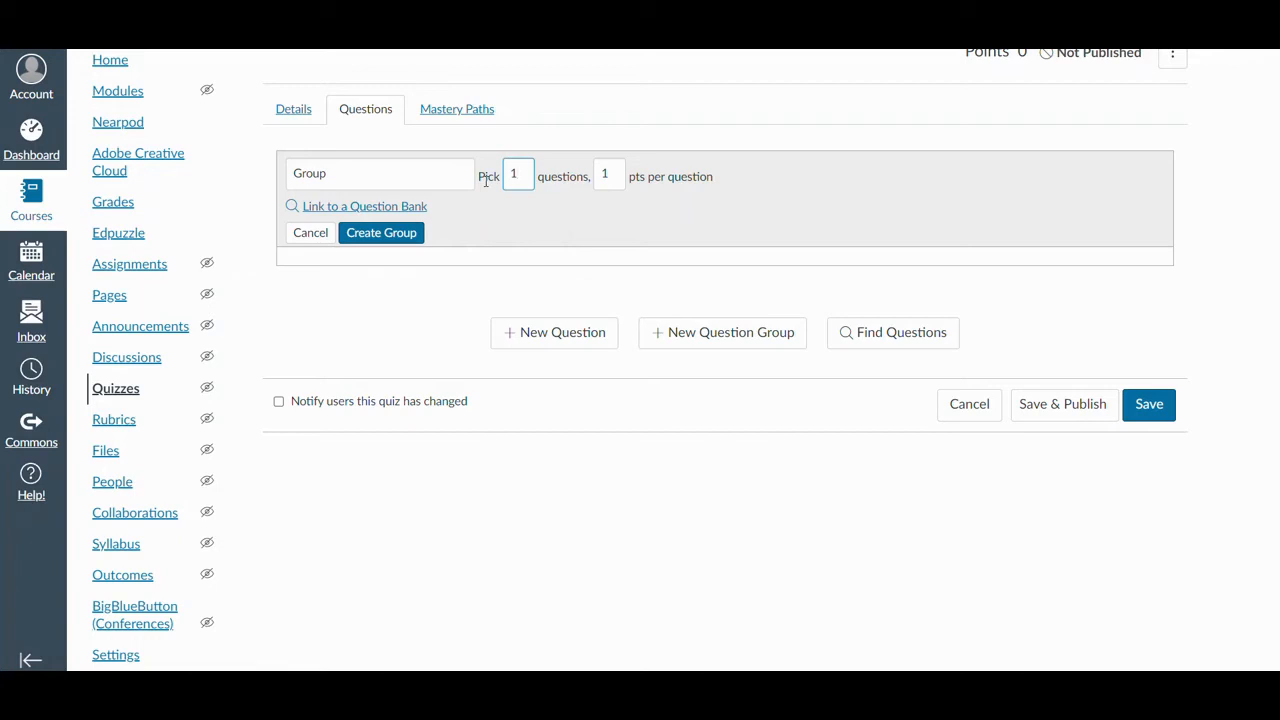
{"action": "left_click", "coordinate": [313, 207]}
{"action": "scroll", "coordinate": [490, 364], "scroll_direction": "down", "scroll_amount": 2}
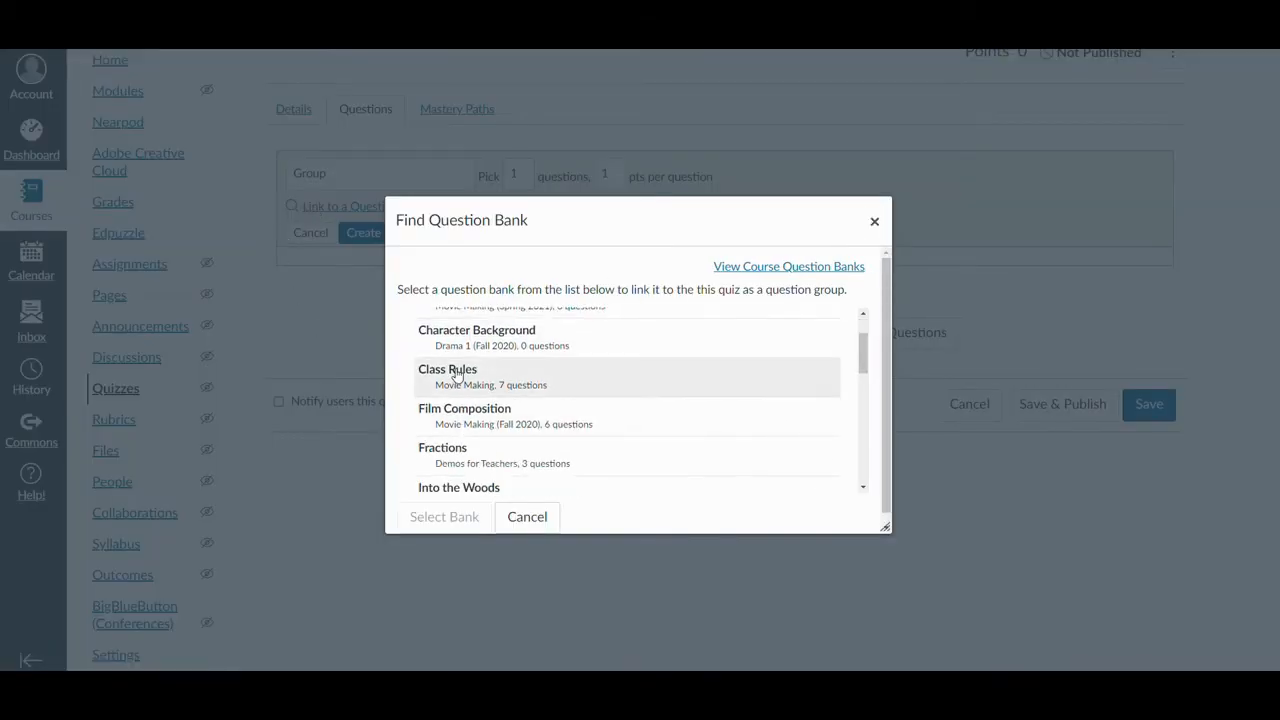
{"action": "left_click", "coordinate": [455, 373]}
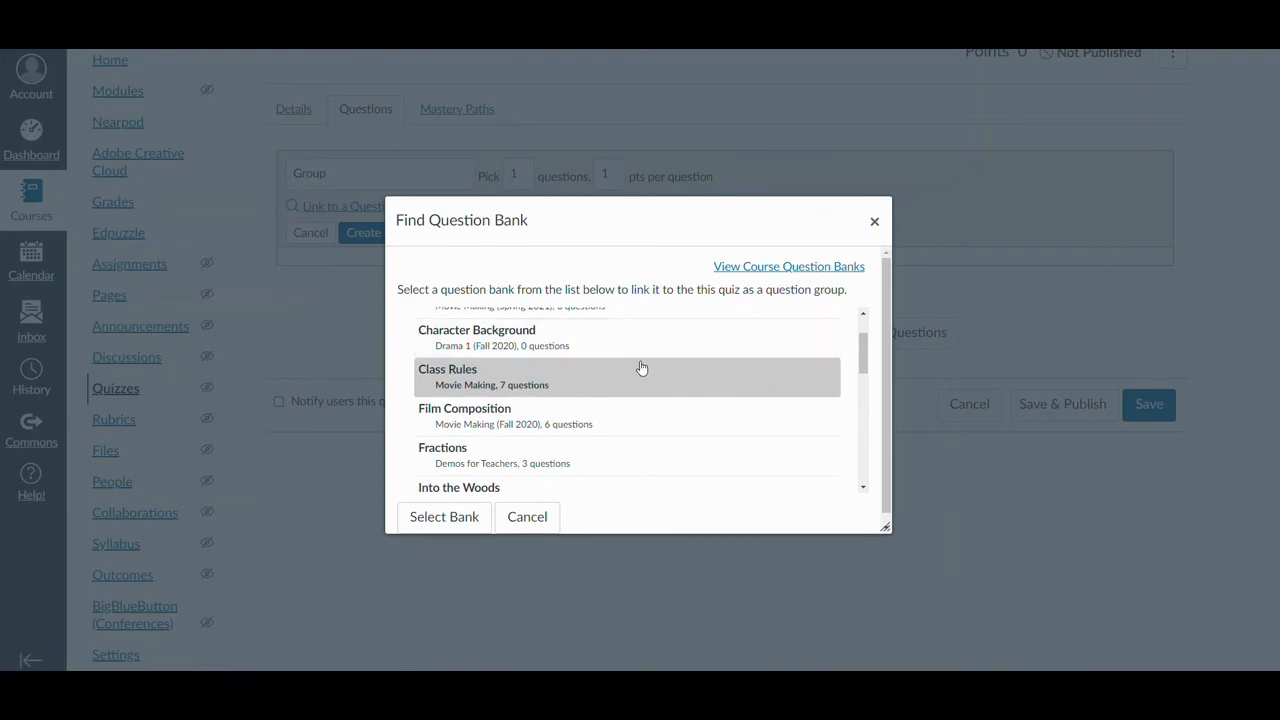
{"action": "scroll", "coordinate": [586, 514], "scroll_direction": "down", "scroll_amount": 1}
{"action": "left_click", "coordinate": [428, 508]}
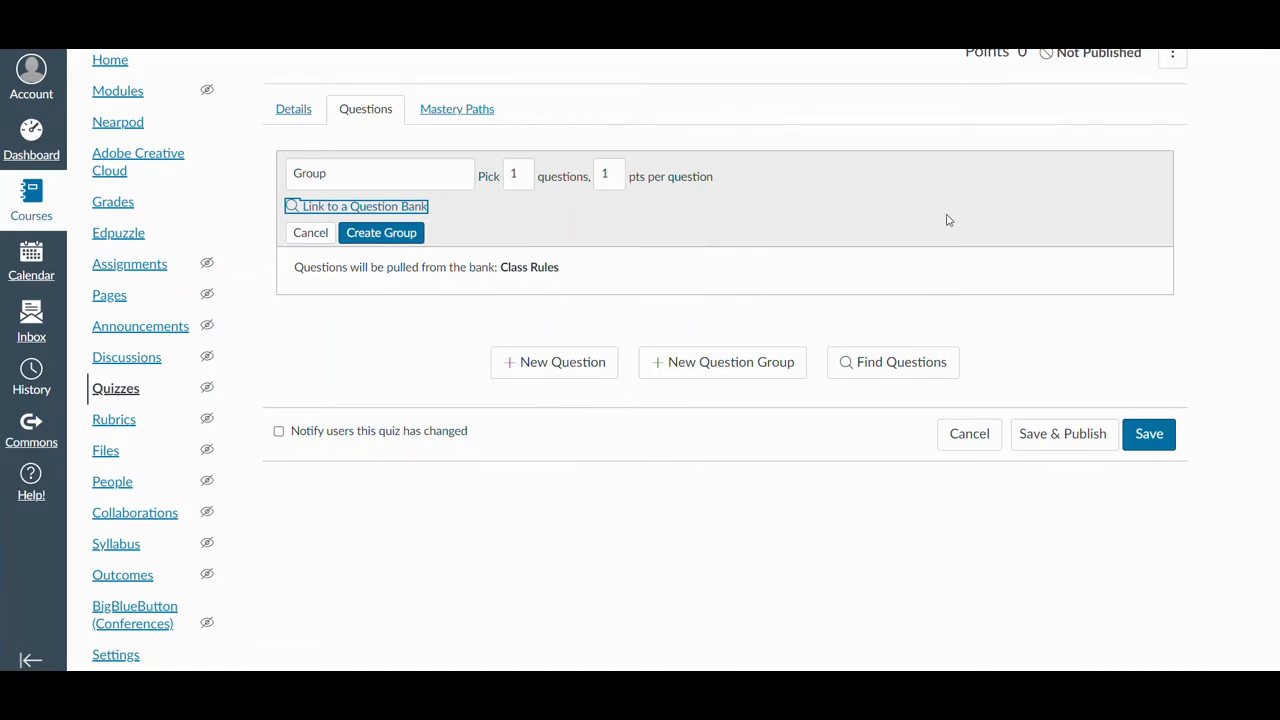
{"action": "left_click", "coordinate": [388, 242]}
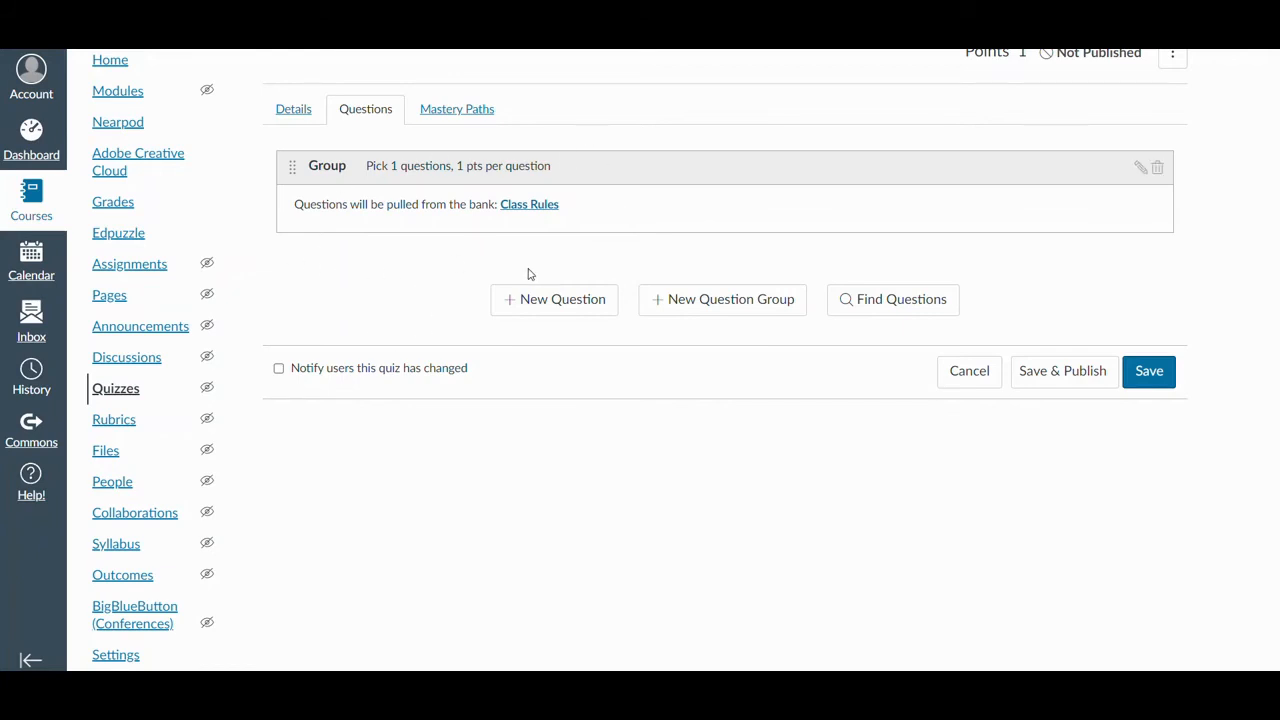
Step: Add Eye Lines, Film Cuts, Film Mistakes and Film Mistakes 1 from the Unfiled Questions bank to the quiz, outside any group
{"action": "left_click", "coordinate": [898, 297]}
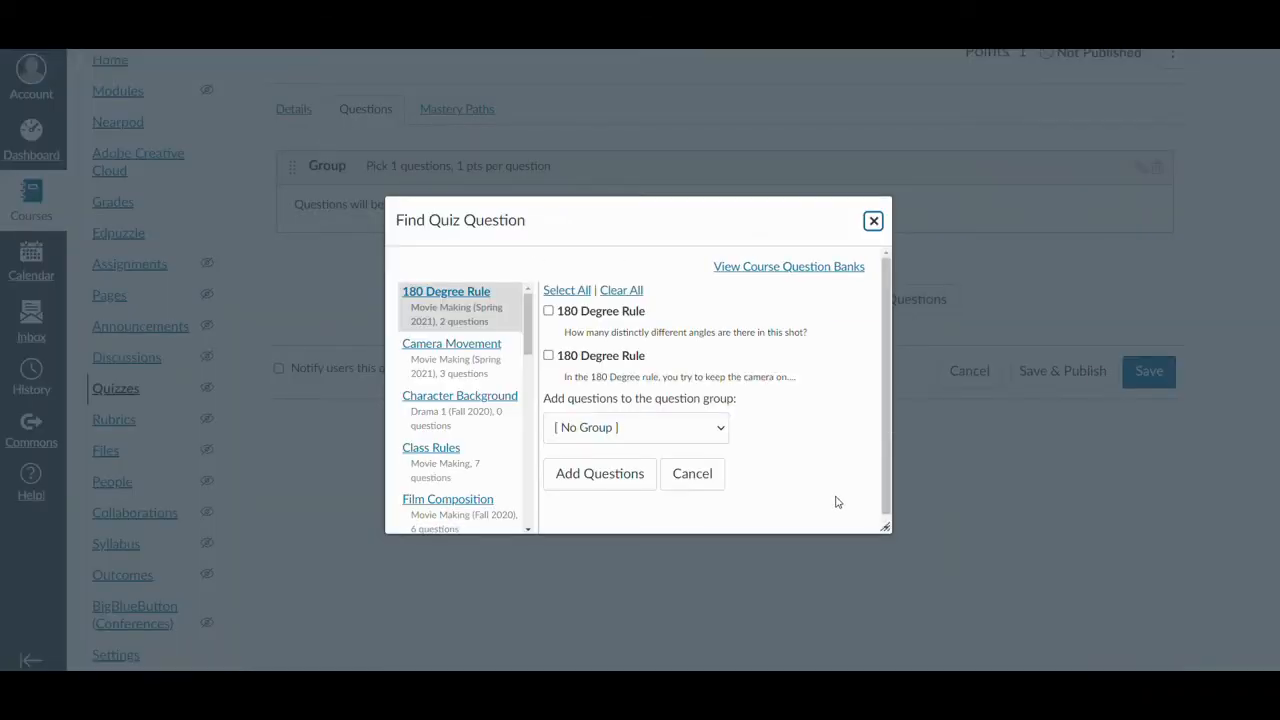
{"action": "scroll", "coordinate": [420, 344], "scroll_direction": "down", "scroll_amount": 5}
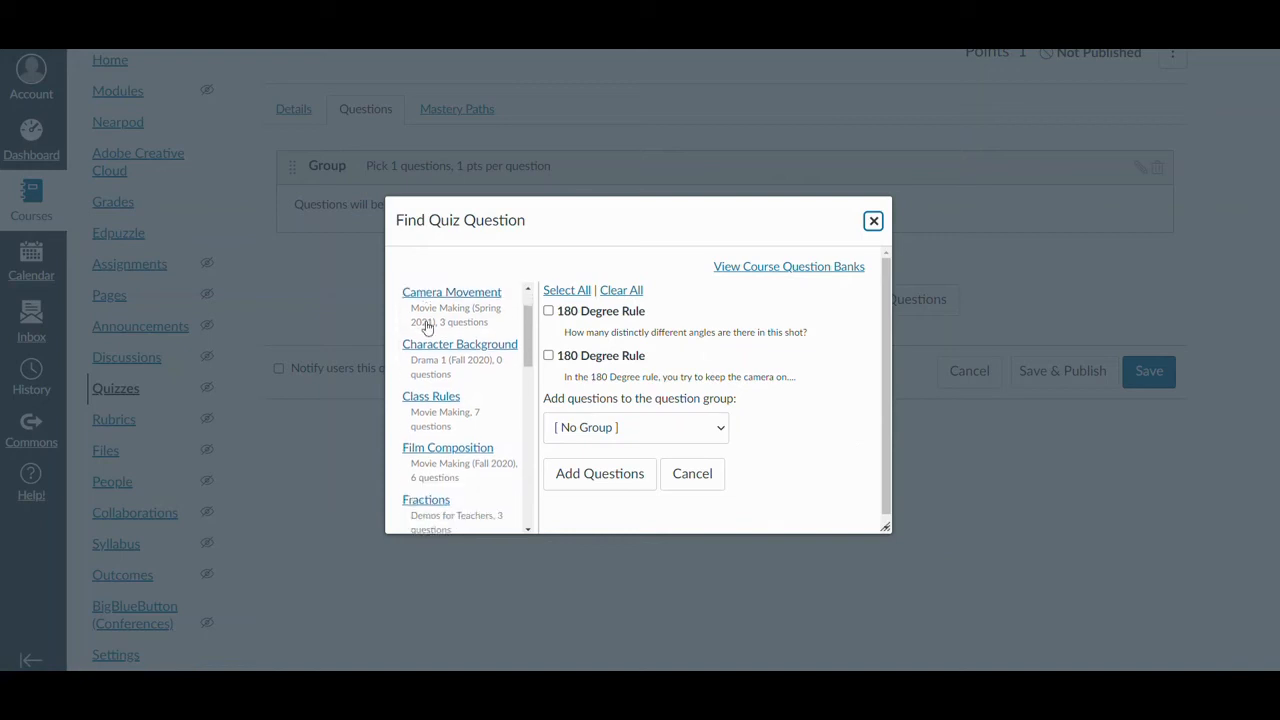
{"action": "scroll", "coordinate": [447, 373], "scroll_direction": "down", "scroll_amount": 6}
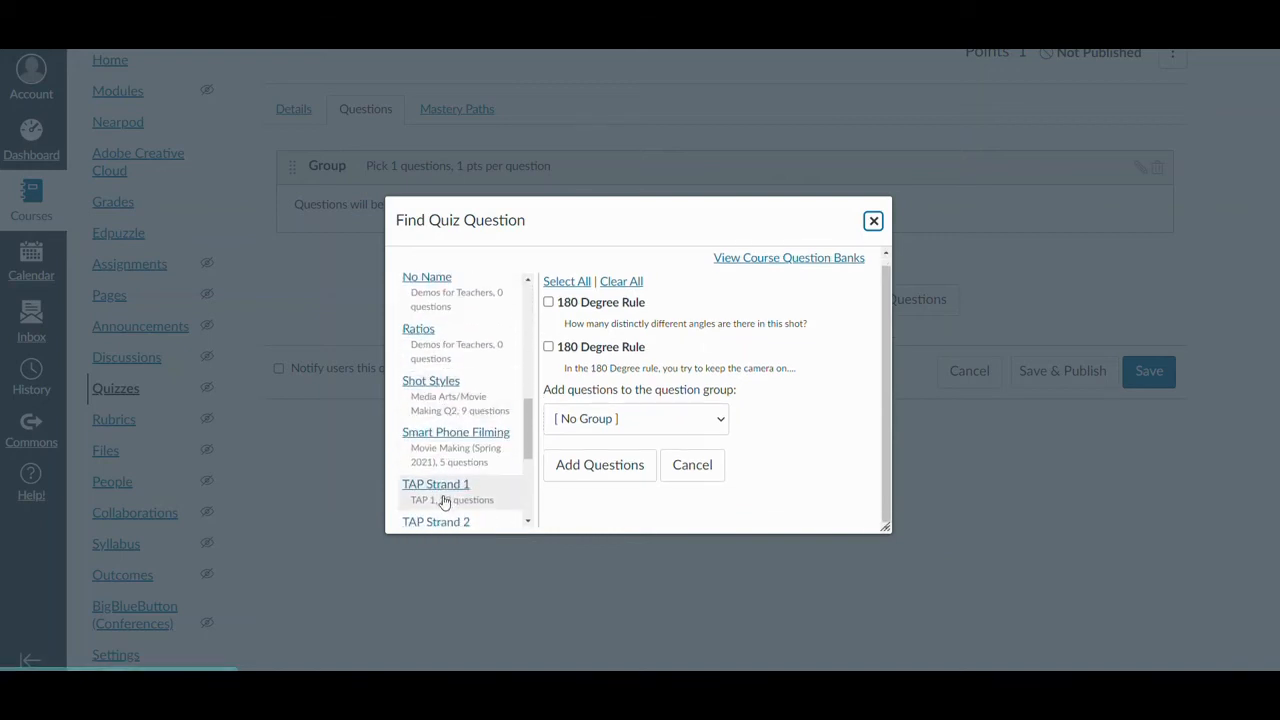
{"action": "left_click", "coordinate": [447, 486]}
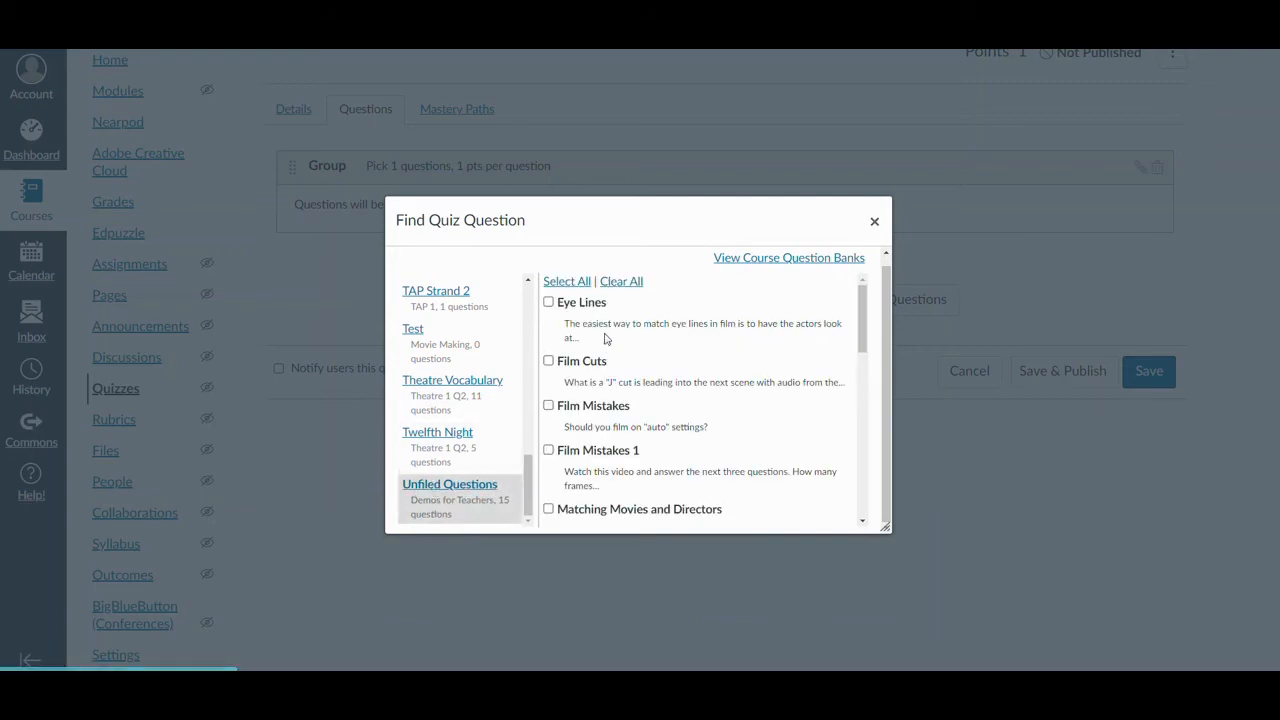
{"action": "left_click", "coordinate": [548, 303]}
{"action": "left_click", "coordinate": [548, 361]}
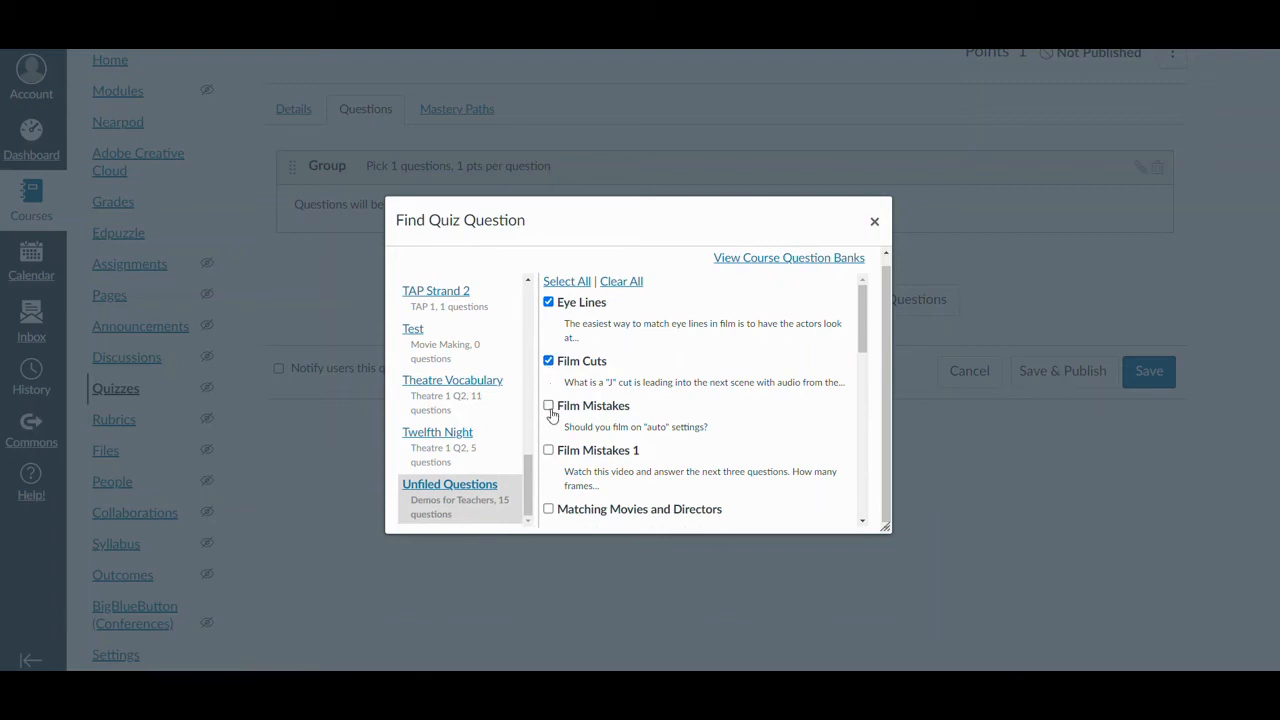
{"action": "left_click", "coordinate": [548, 405]}
{"action": "left_click", "coordinate": [548, 450]}
{"action": "scroll", "coordinate": [700, 330], "scroll_direction": "down", "scroll_amount": 3}
{"action": "scroll", "coordinate": [700, 420], "scroll_direction": "down", "scroll_amount": 5}
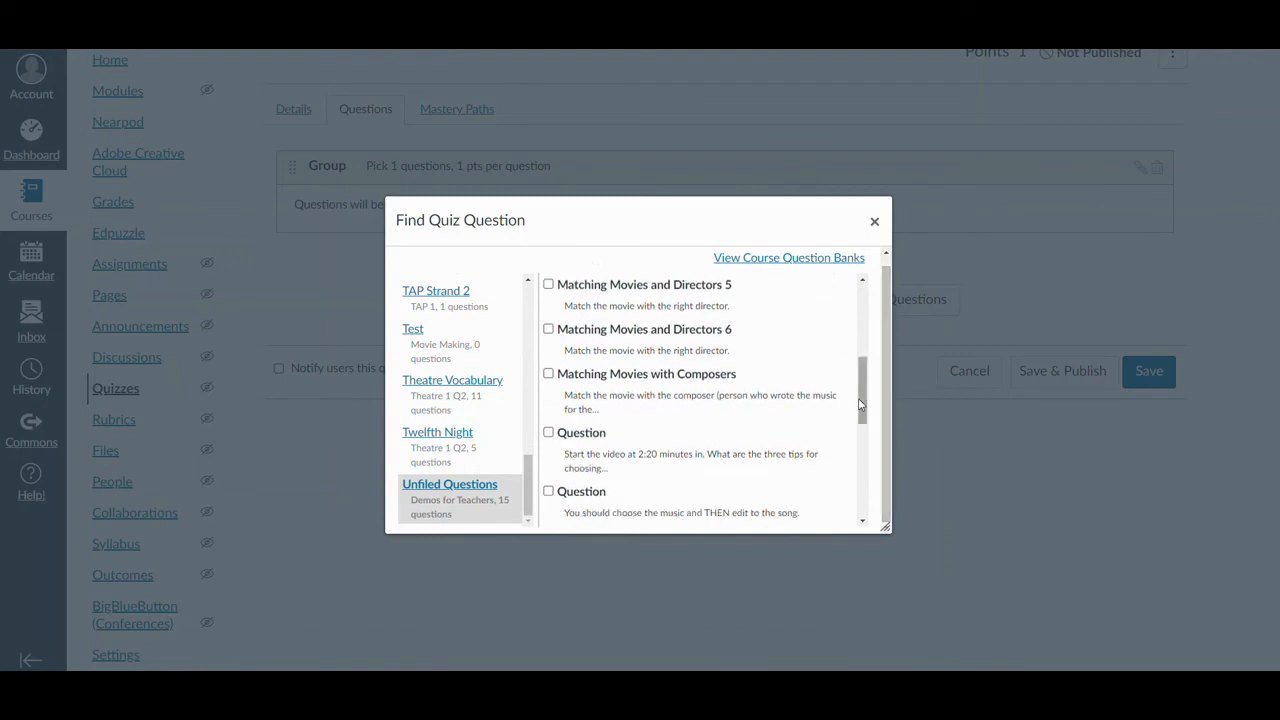
{"action": "left_click", "coordinate": [586, 508]}
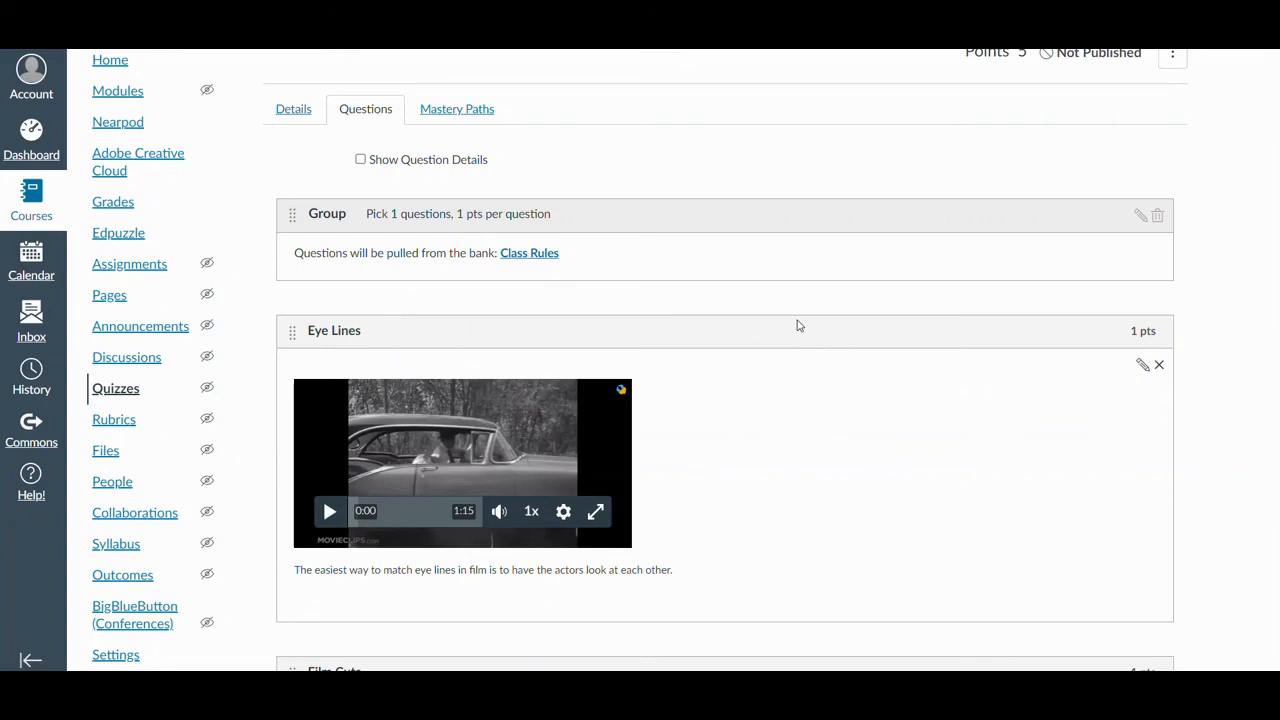
Step: Review the quiz's detail settings, including its type, options, student feedback, restrictions and assignment dates
{"action": "left_click", "coordinate": [293, 109]}
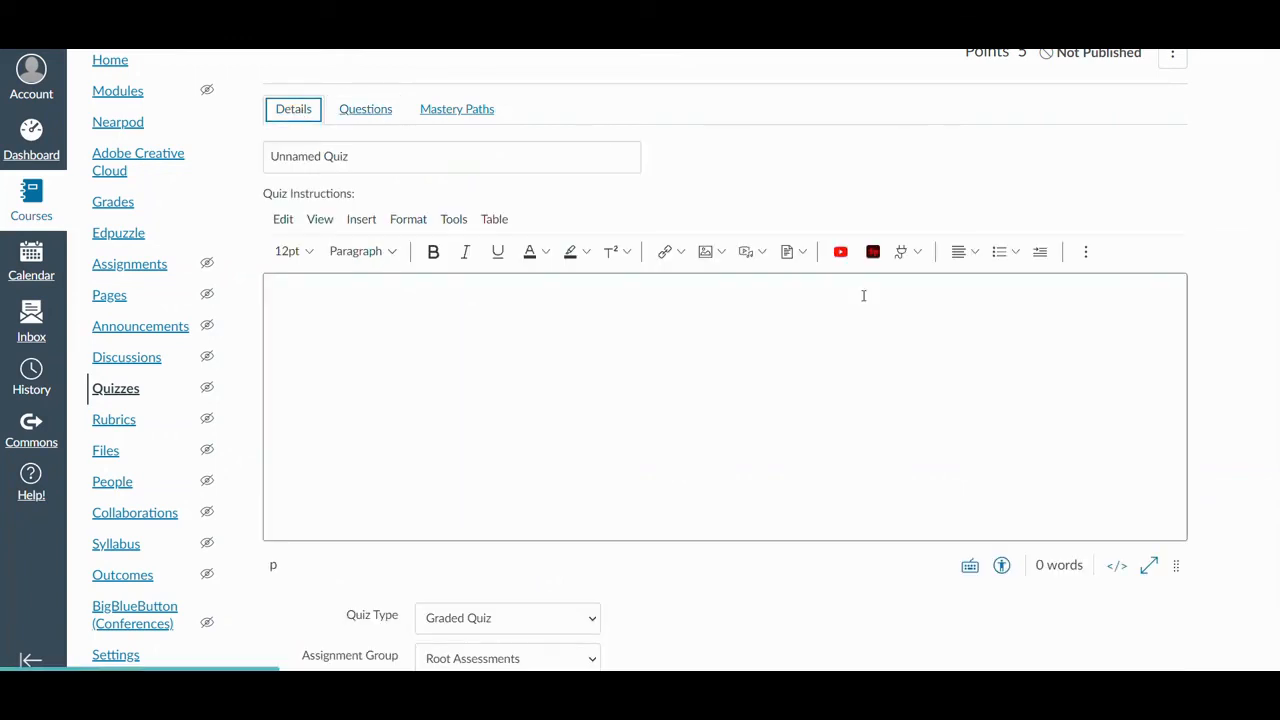
{"action": "scroll", "coordinate": [674, 480], "scroll_direction": "down", "scroll_amount": 3}
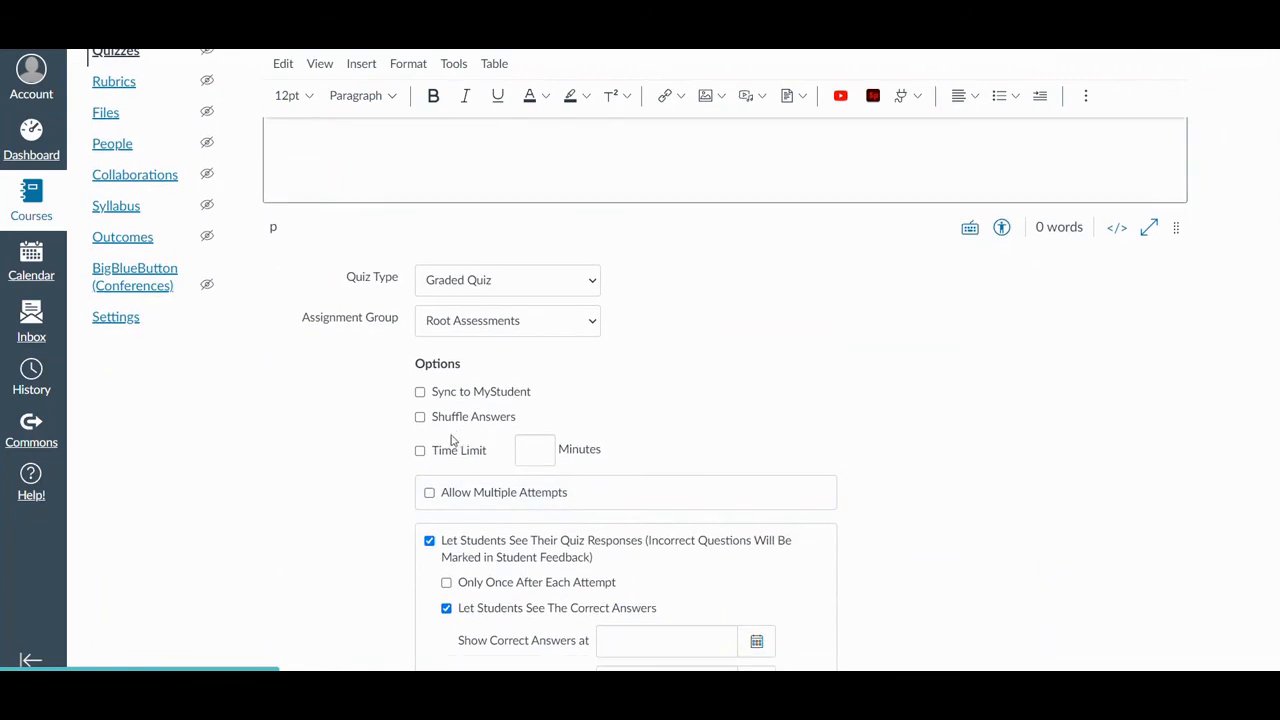
{"action": "scroll", "coordinate": [394, 506], "scroll_direction": "down", "scroll_amount": 1}
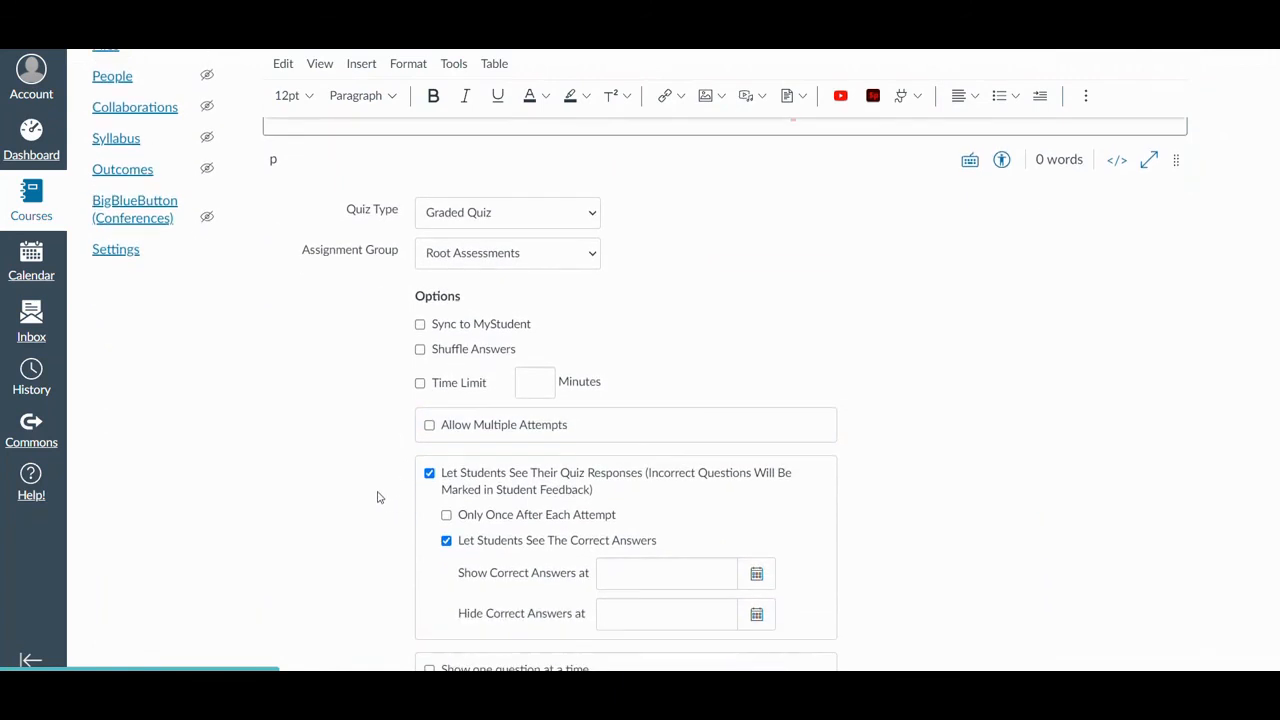
{"action": "scroll", "coordinate": [803, 346], "scroll_direction": "down", "scroll_amount": 2}
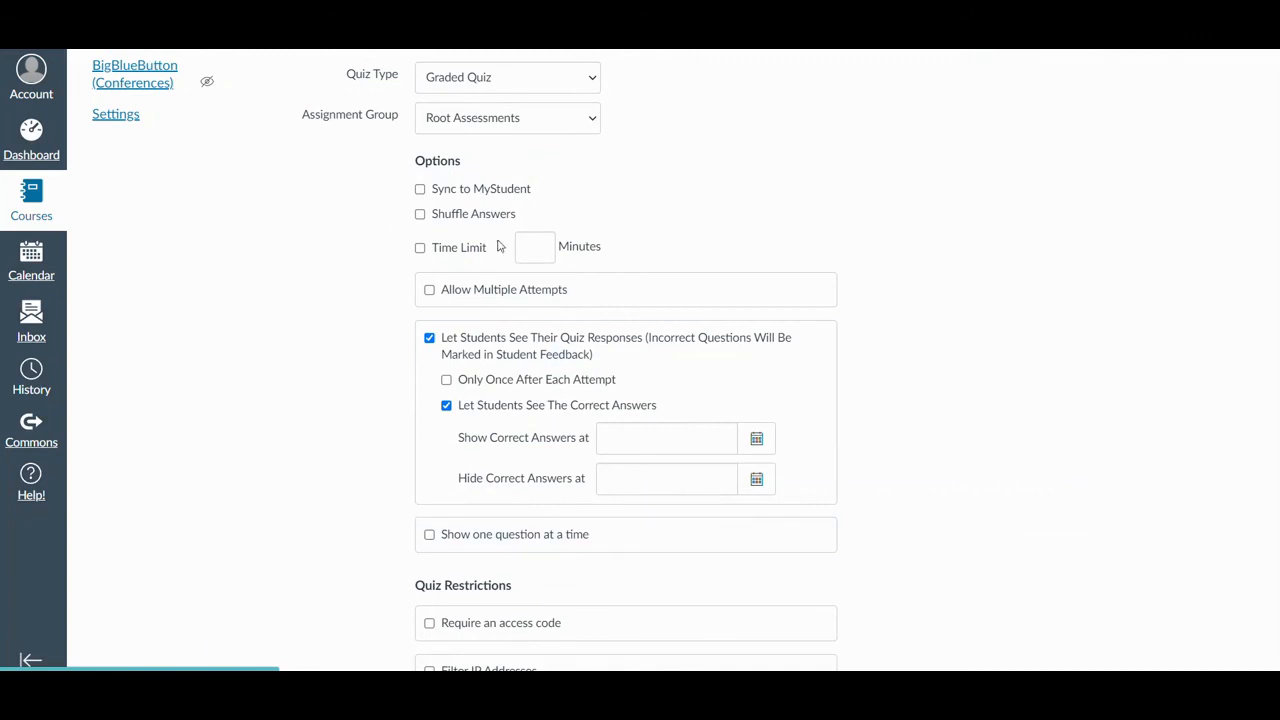
{"action": "scroll", "coordinate": [1055, 303], "scroll_direction": "down", "scroll_amount": 1}
{"action": "scroll", "coordinate": [1055, 307], "scroll_direction": "down", "scroll_amount": 4}
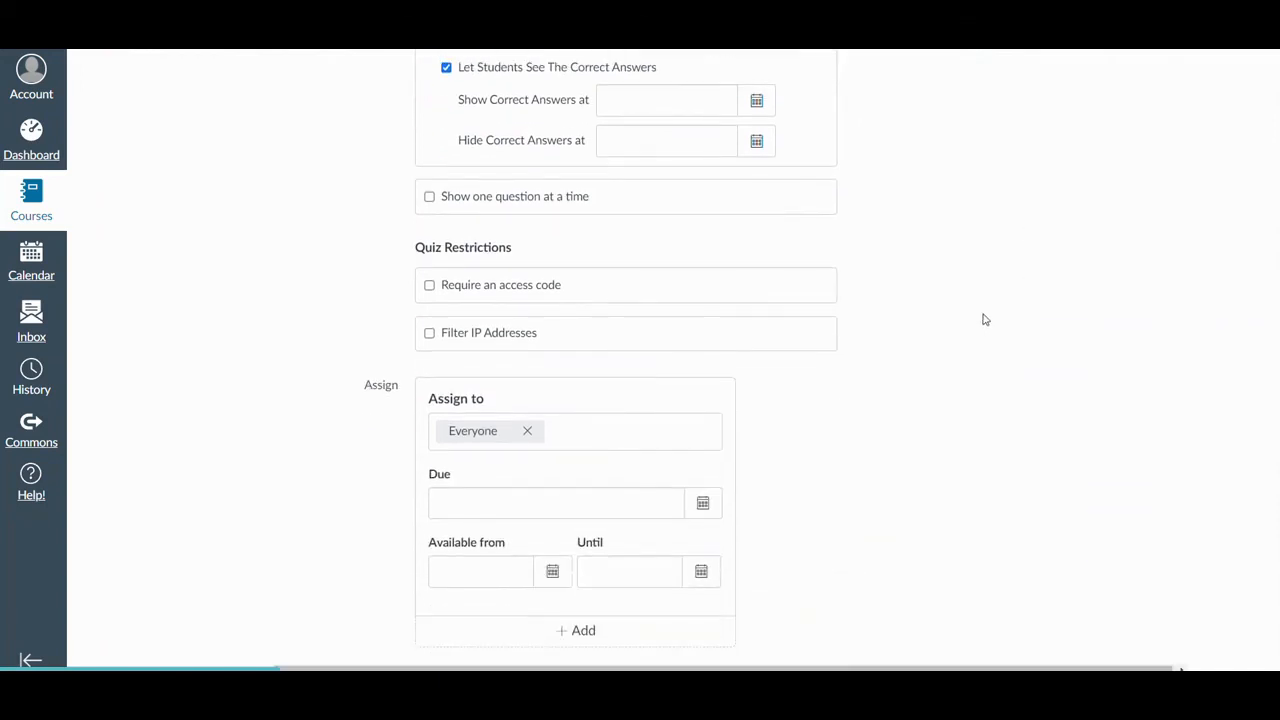
{"action": "scroll", "coordinate": [983, 318], "scroll_direction": "up", "scroll_amount": 4}
{"action": "scroll", "coordinate": [997, 334], "scroll_direction": "up", "scroll_amount": 10}
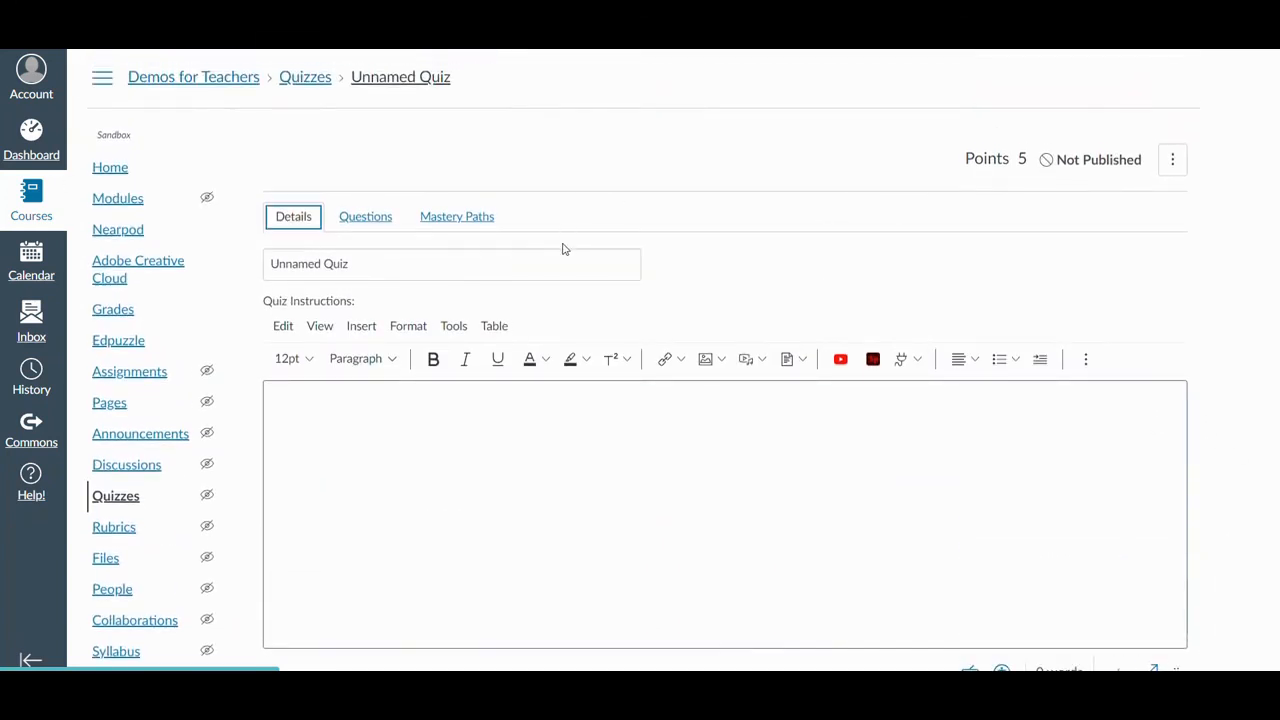